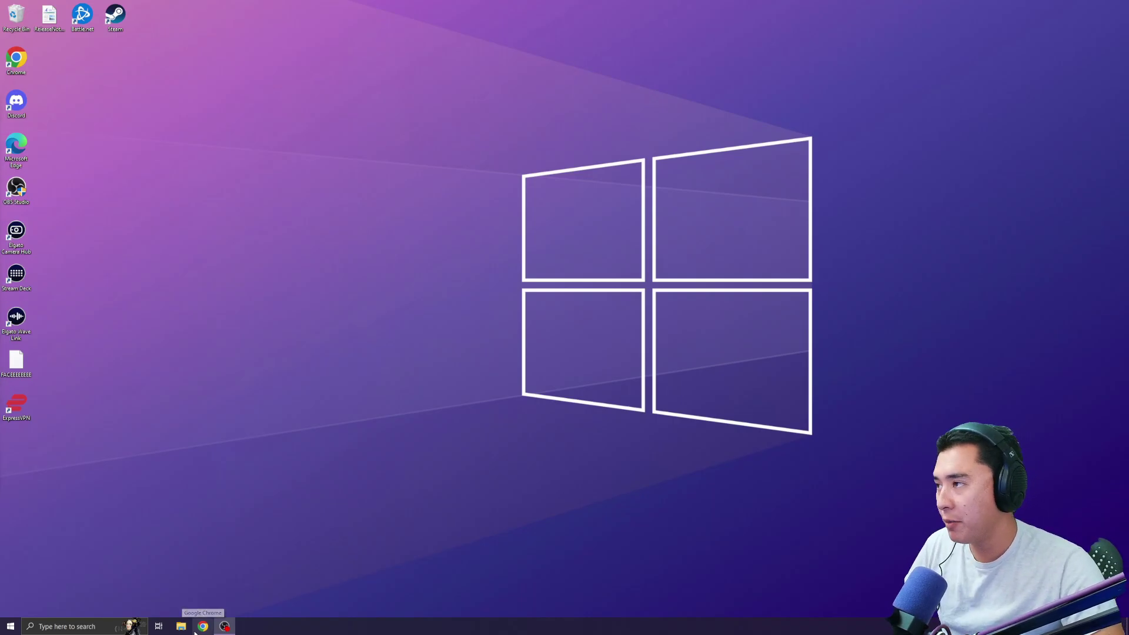
Switch to Chrome, go to rumbot.org, and download alerts2.03.zip from the latest RUM-Bot Version 2.03 release.
click(203, 626)
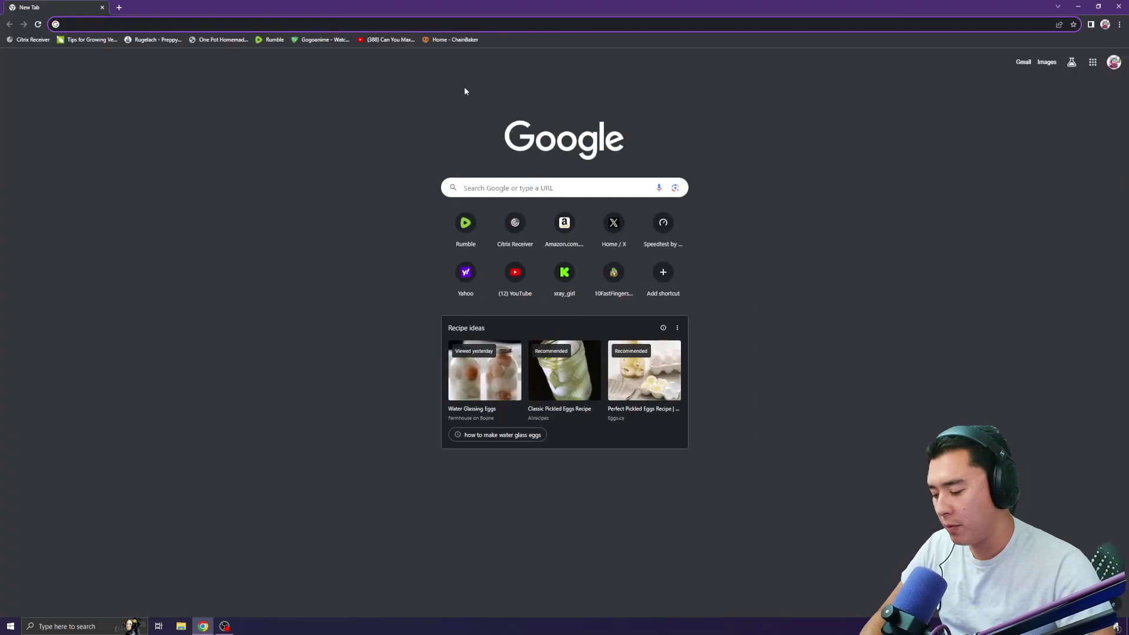
text(rum)
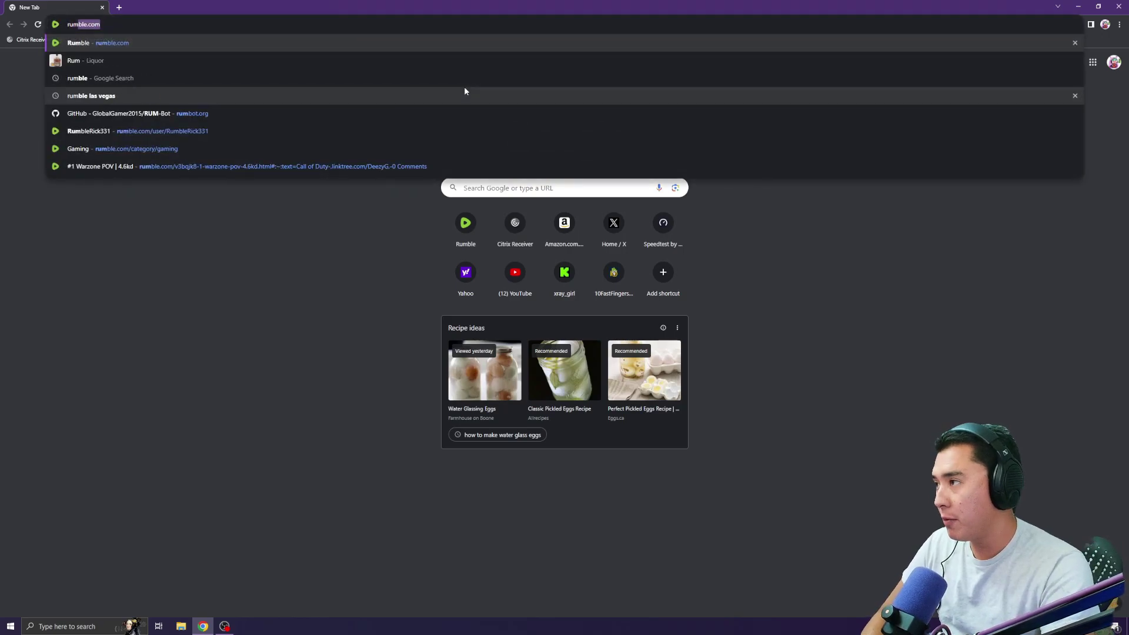
text(bot.org)
key(Return)
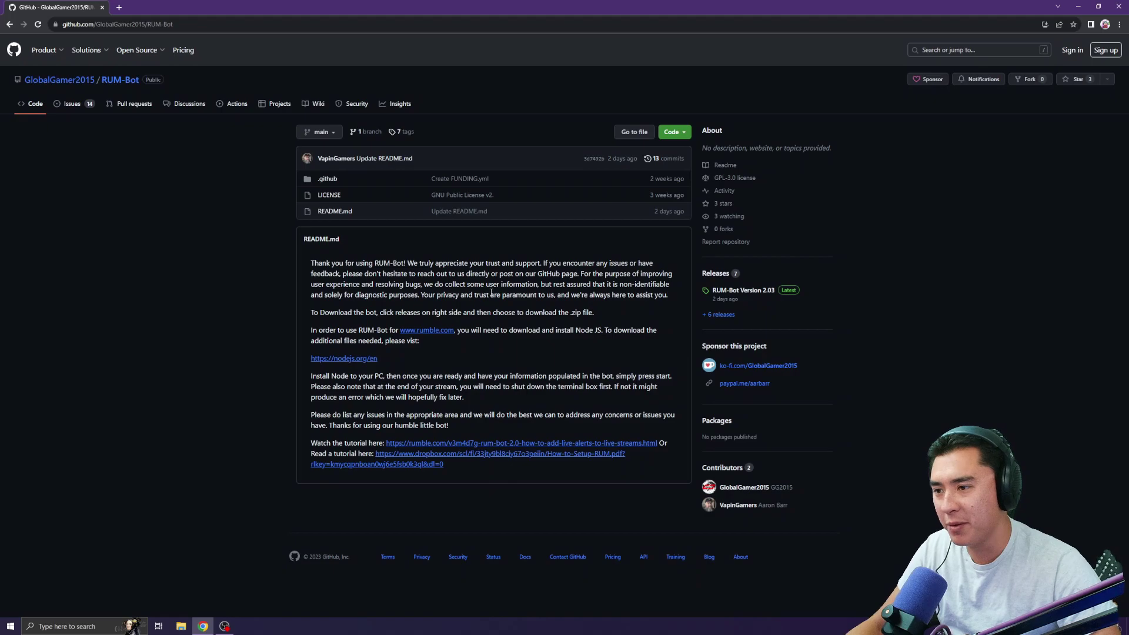
click(751, 294)
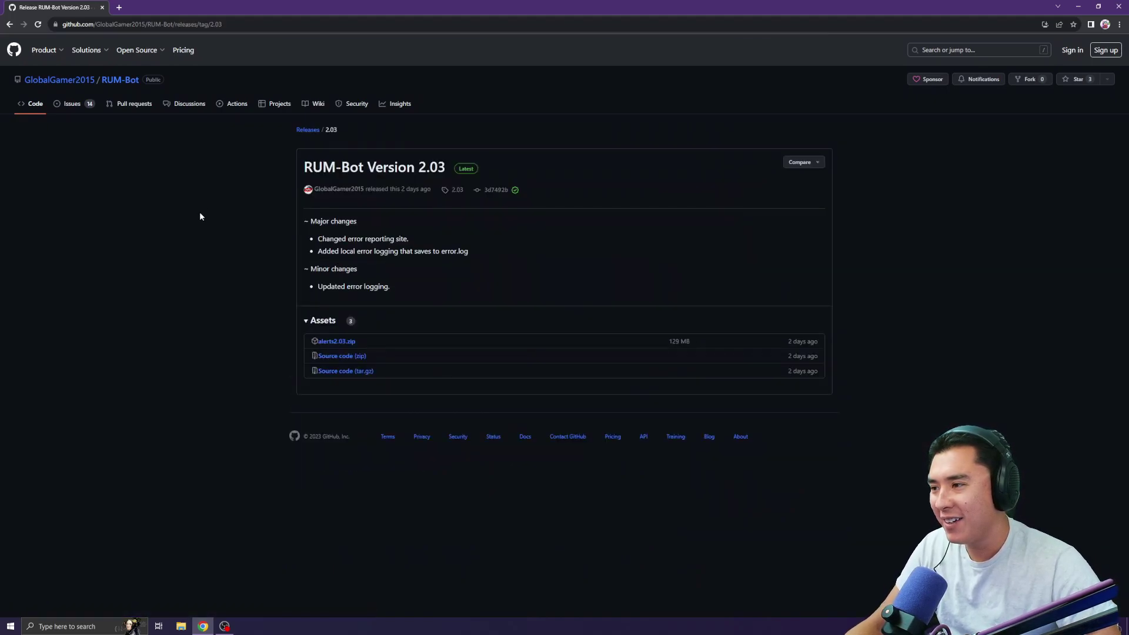
click(341, 342)
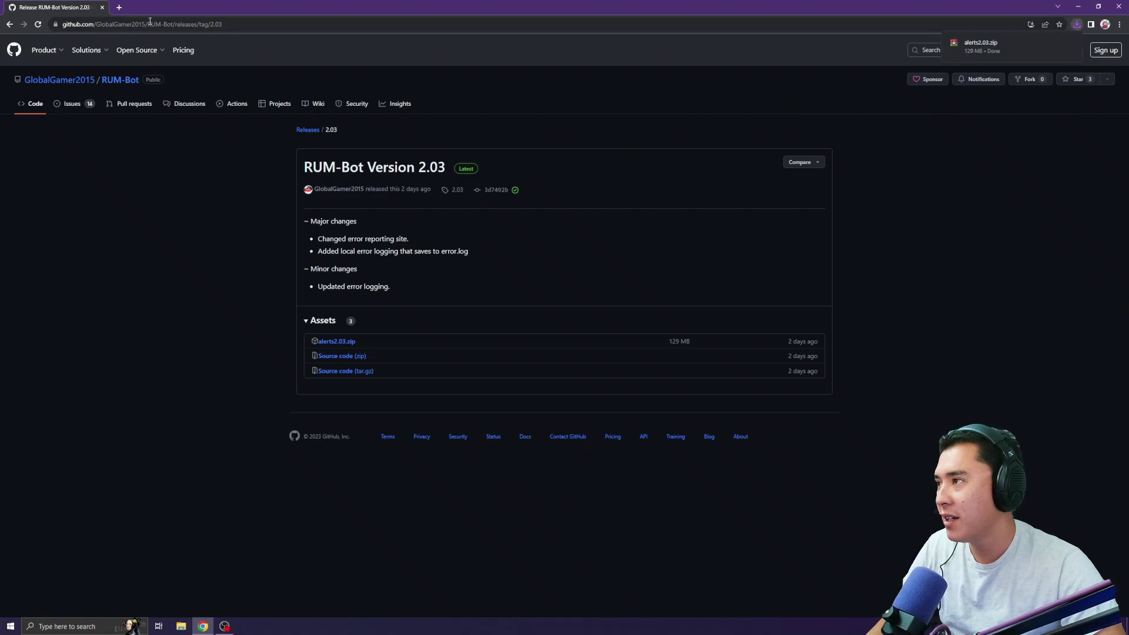
Search the web for nodejs, download the 20.8.0 Current Windows installer from the Node.js site, and close the browser.
click(119, 8)
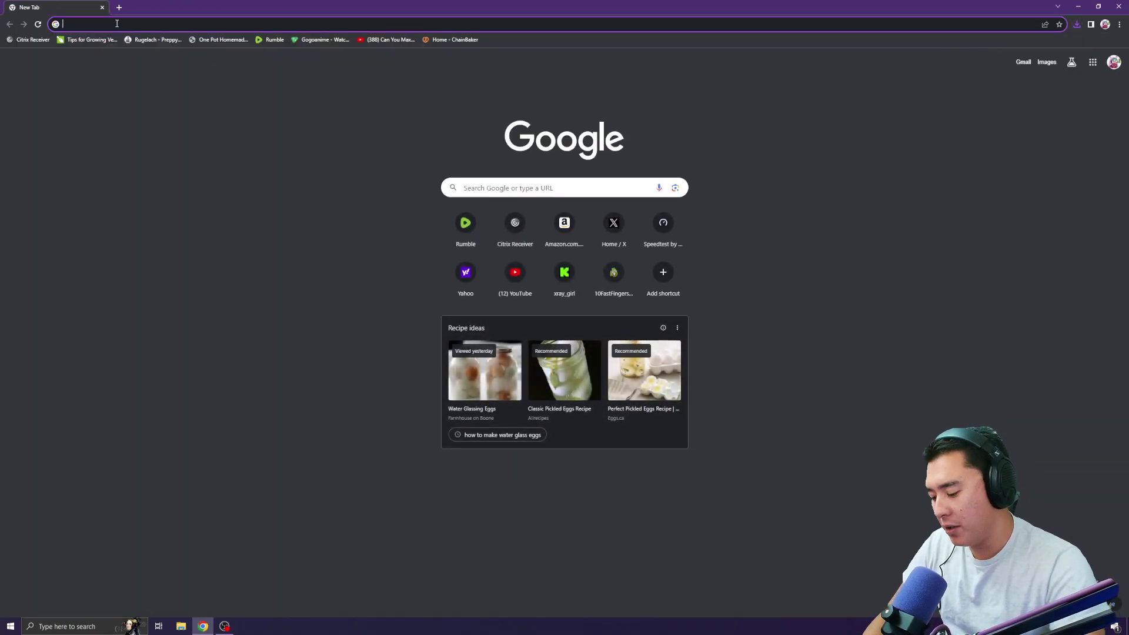
text(nodejs)
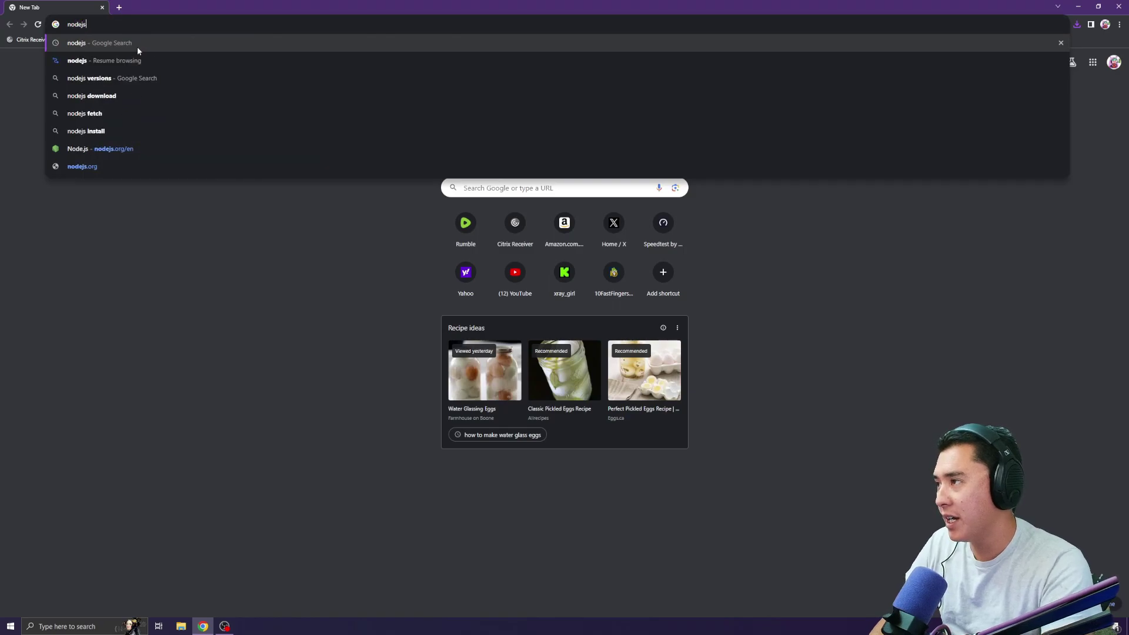
key(Return)
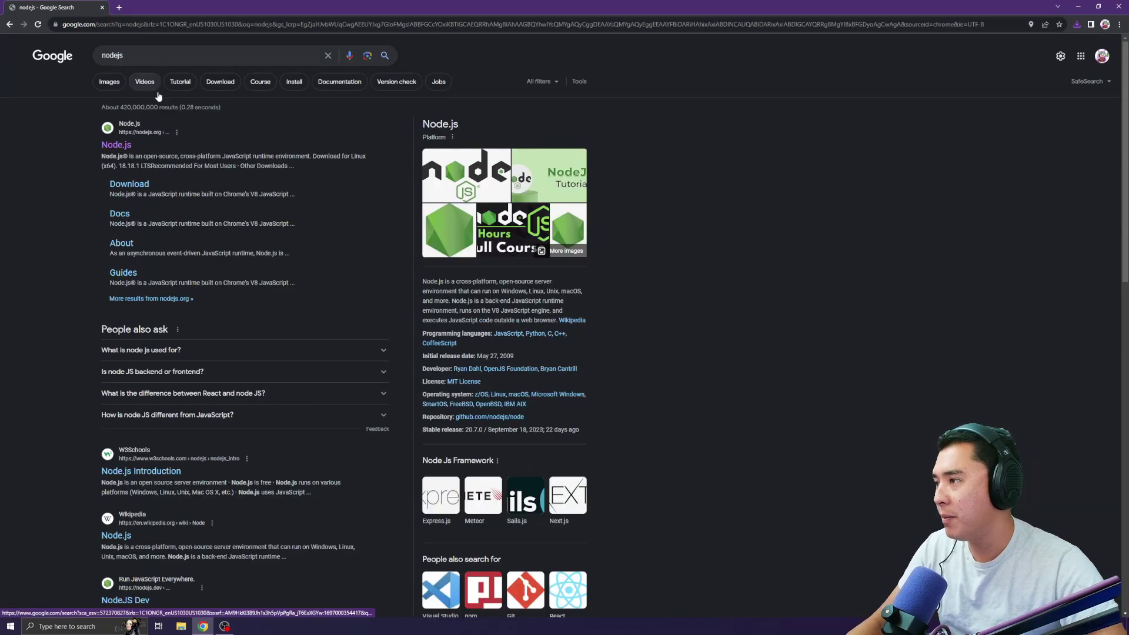
click(123, 145)
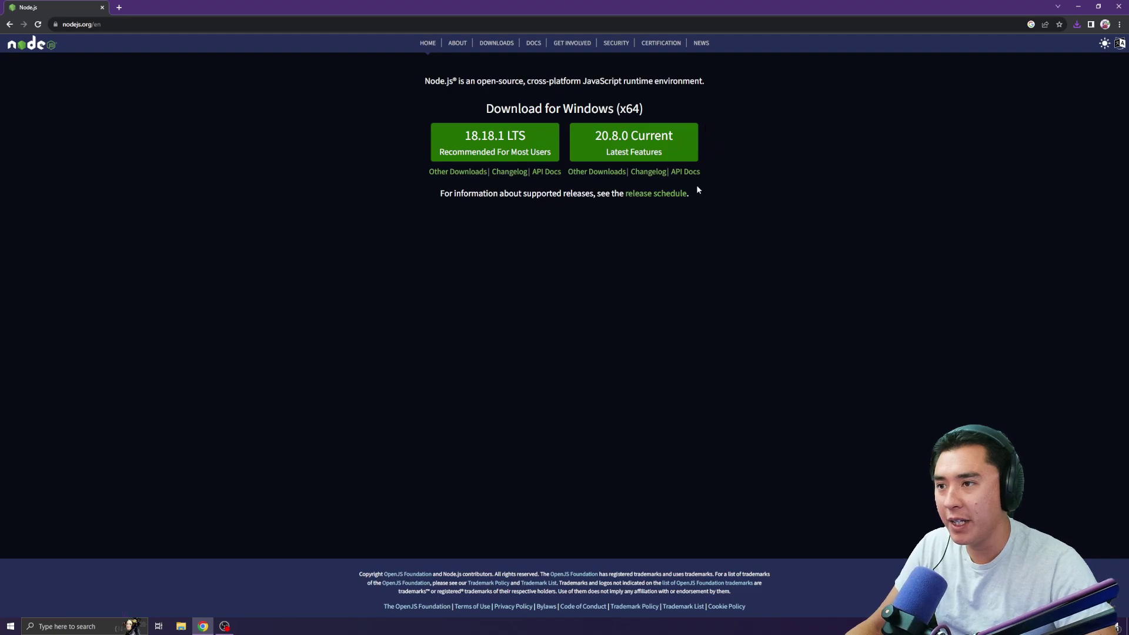
click(612, 152)
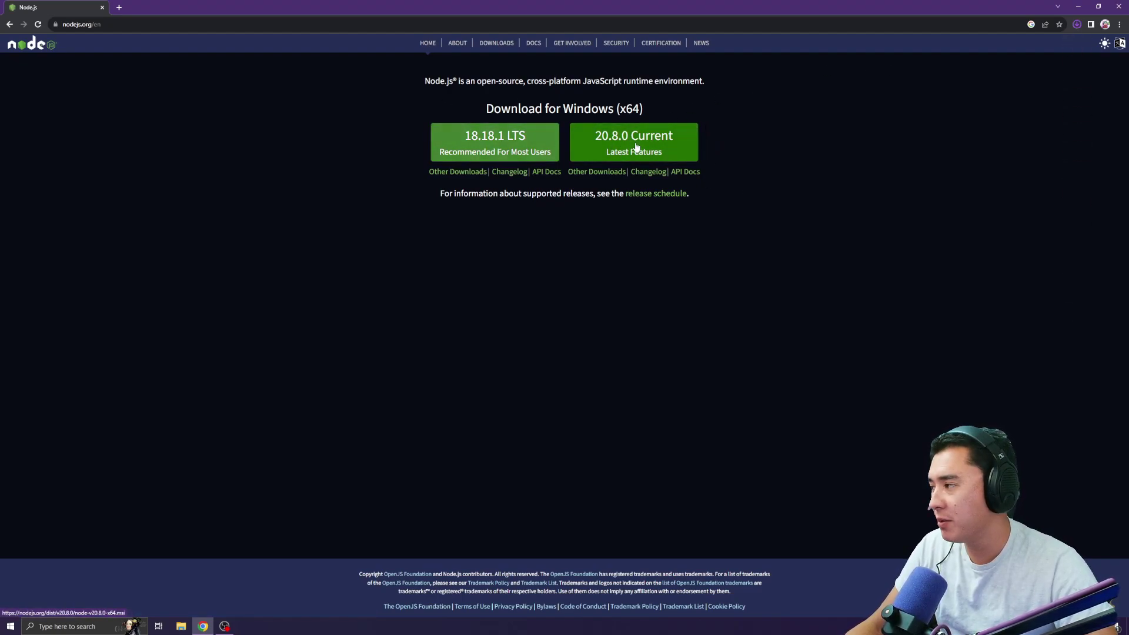
double_click(1018, 7)
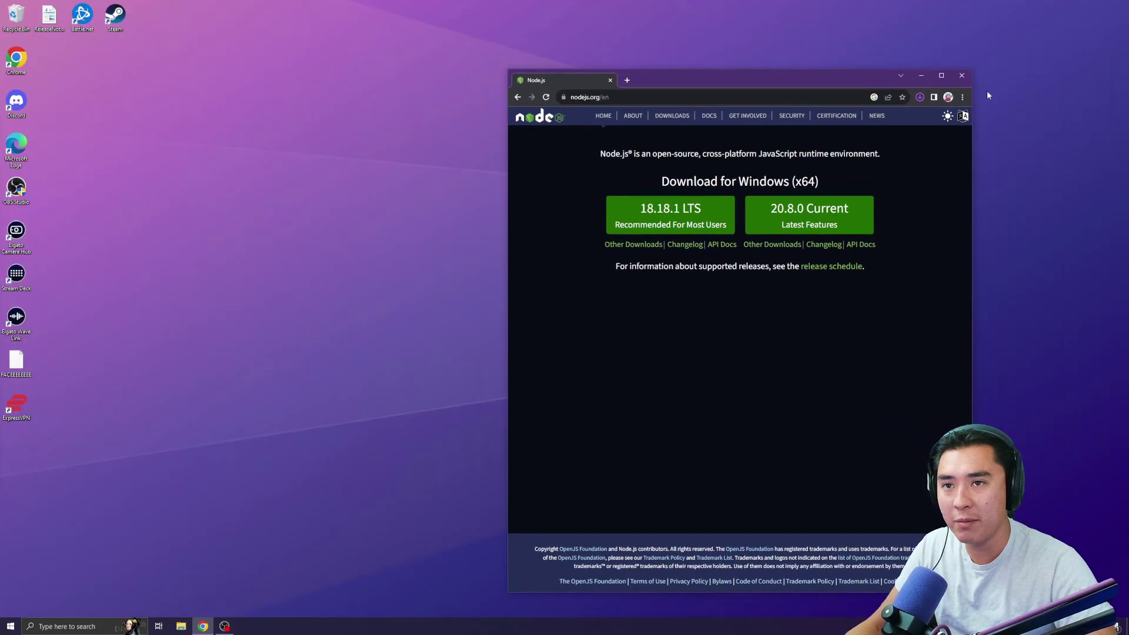
click(962, 76)
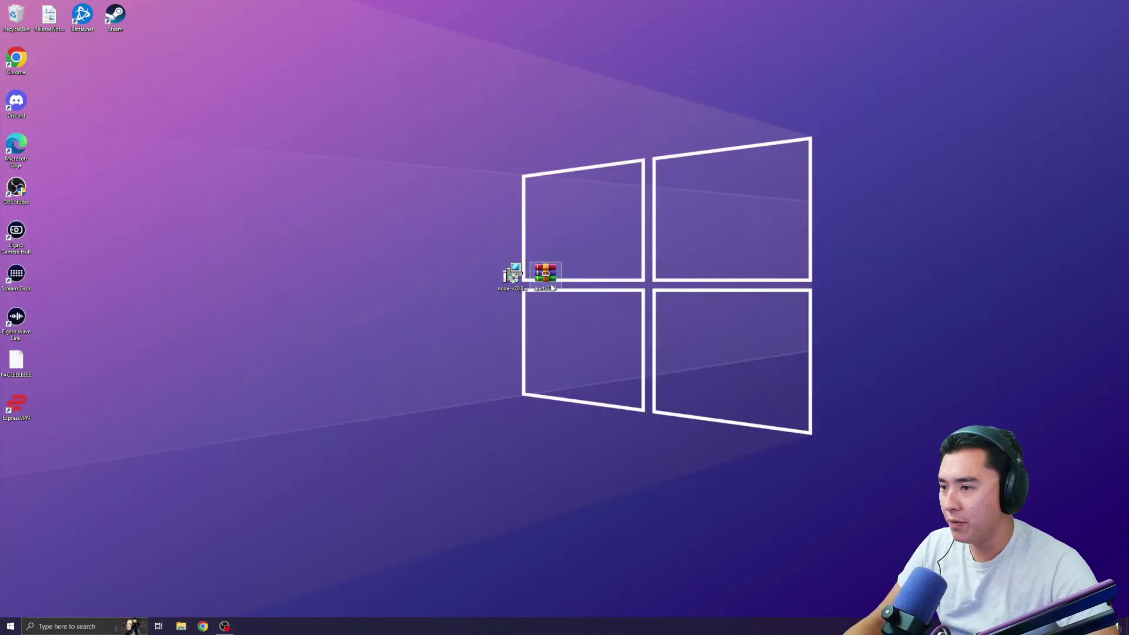
Run the downloaded Node.js installer from the desktop up to its change, repair or remove options, and cancel the setup.
drag(546, 274, 566, 284)
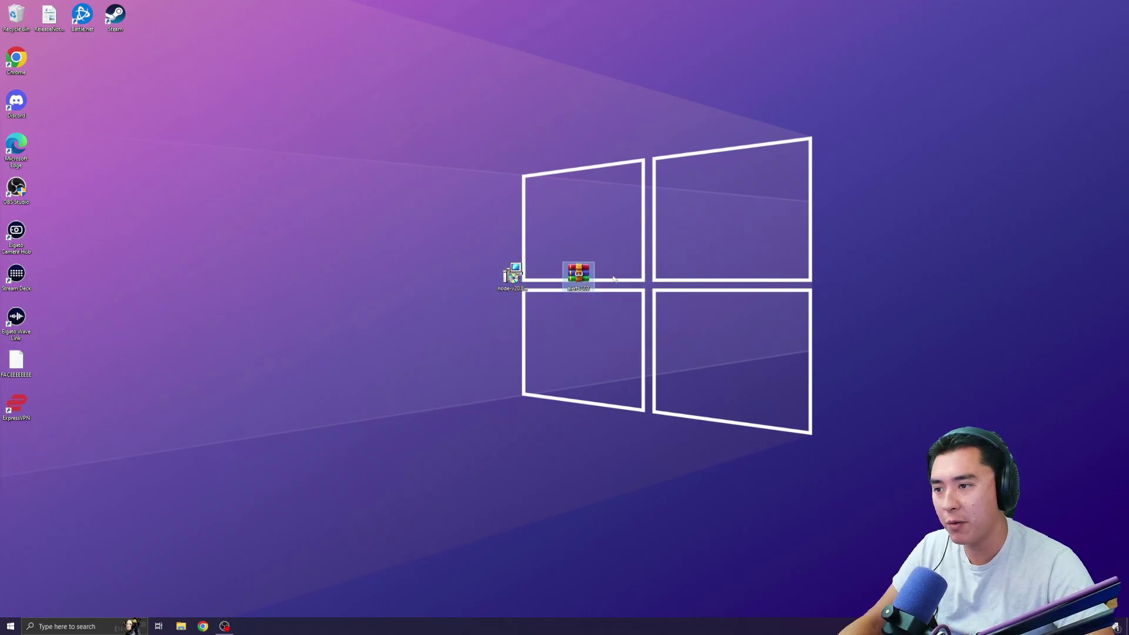
double_click(511, 283)
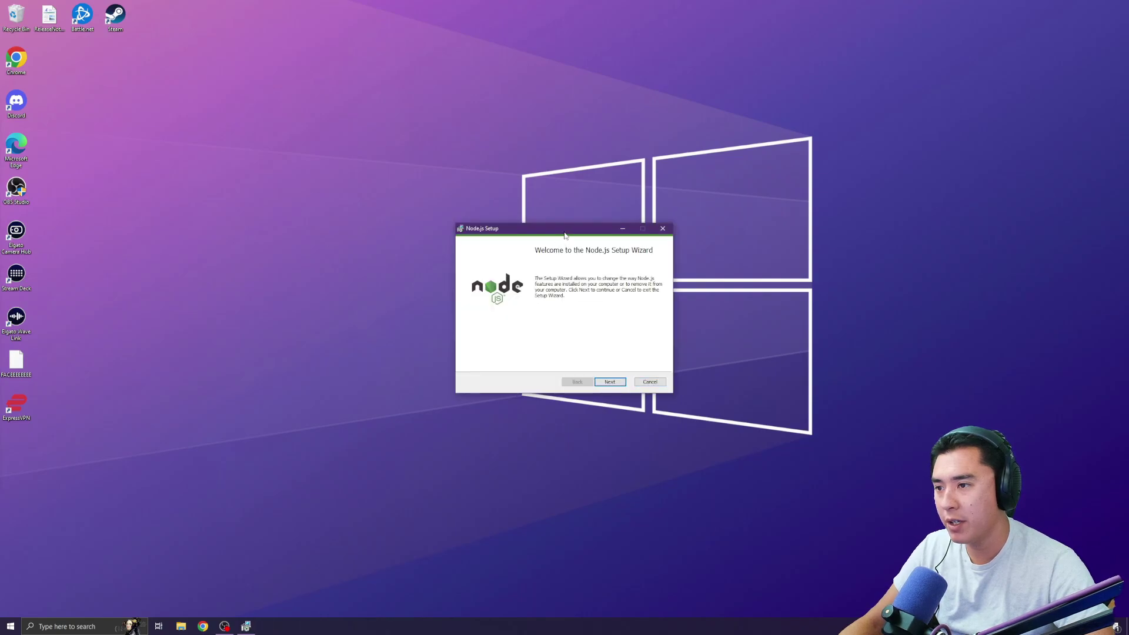
drag(564, 235, 453, 193)
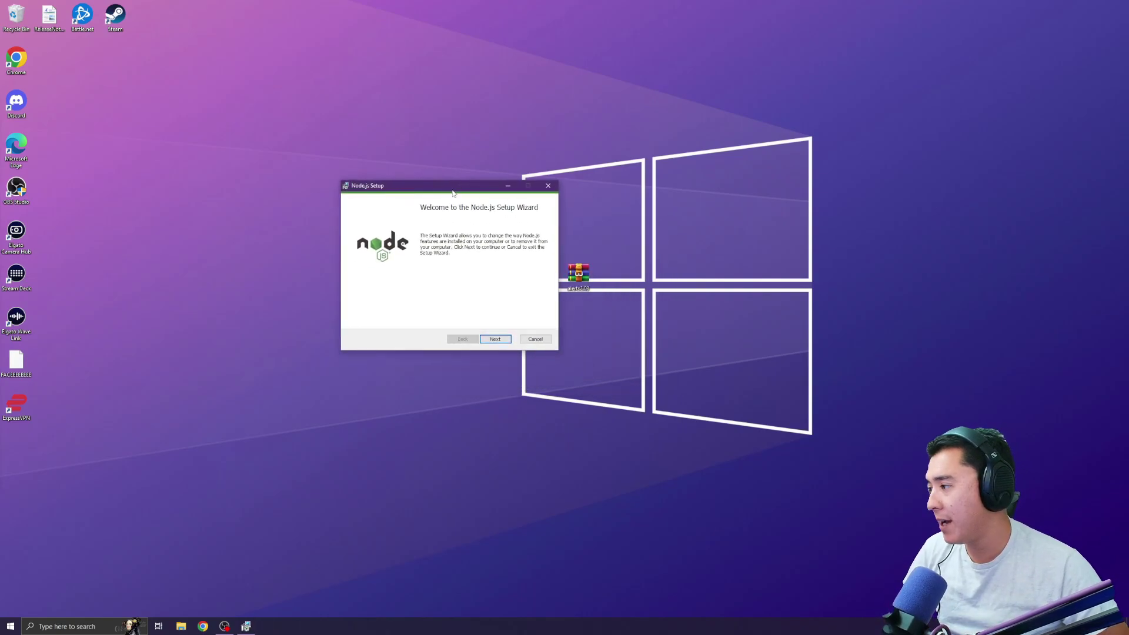
click(499, 339)
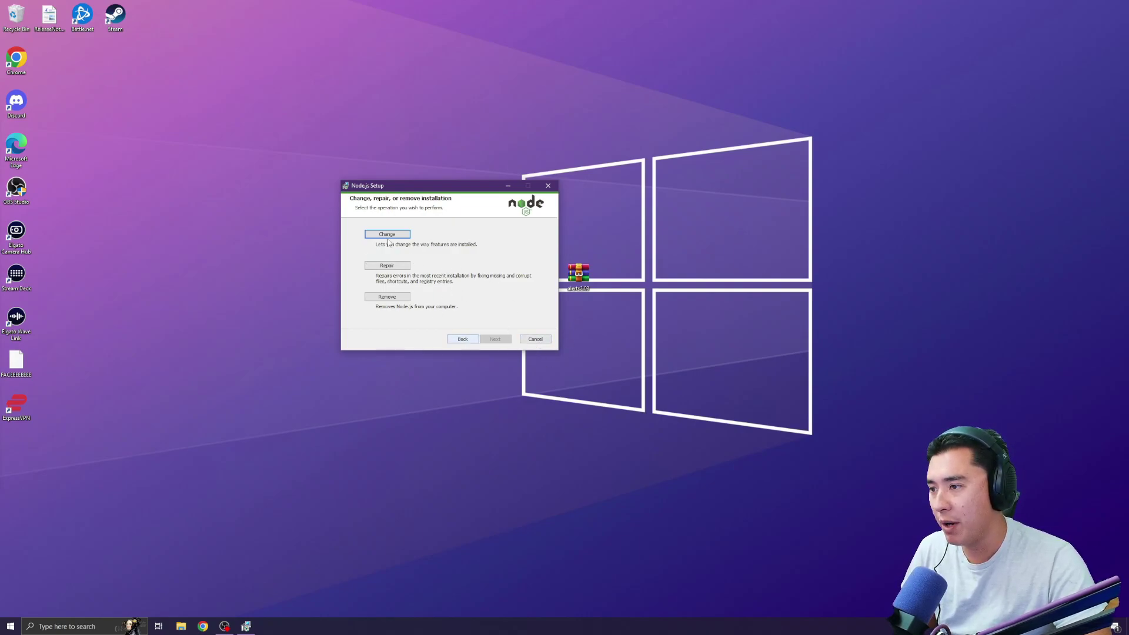
click(547, 186)
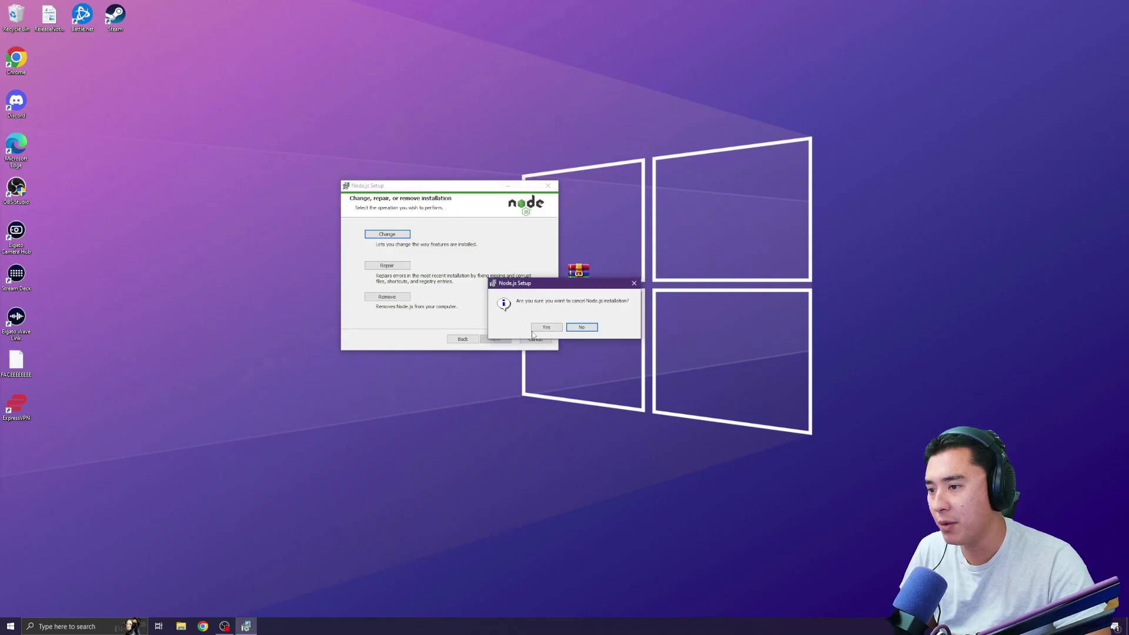
click(558, 329)
click(497, 339)
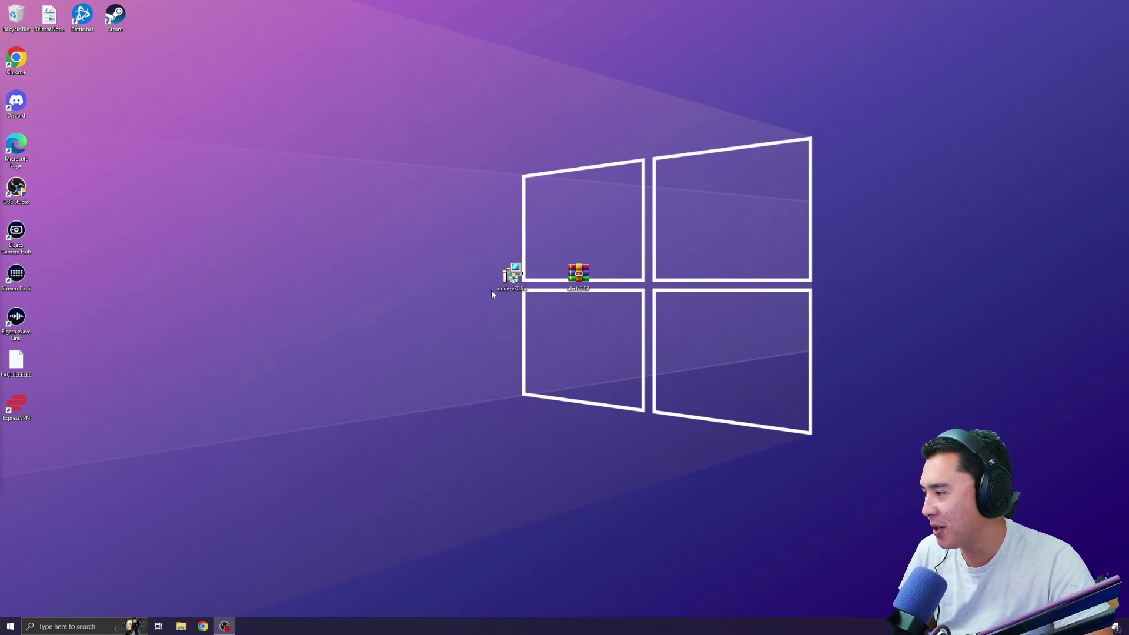
Rearrange the Node.js installer and the alerts2.03 archive on the desktop.
click(515, 281)
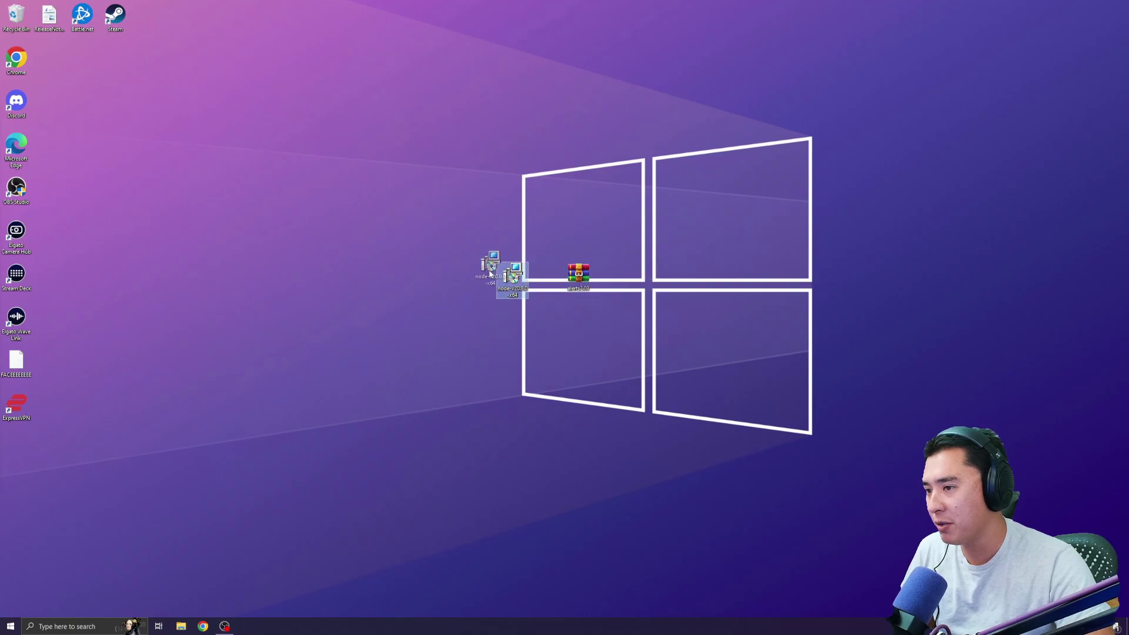
drag(512, 279, 480, 236)
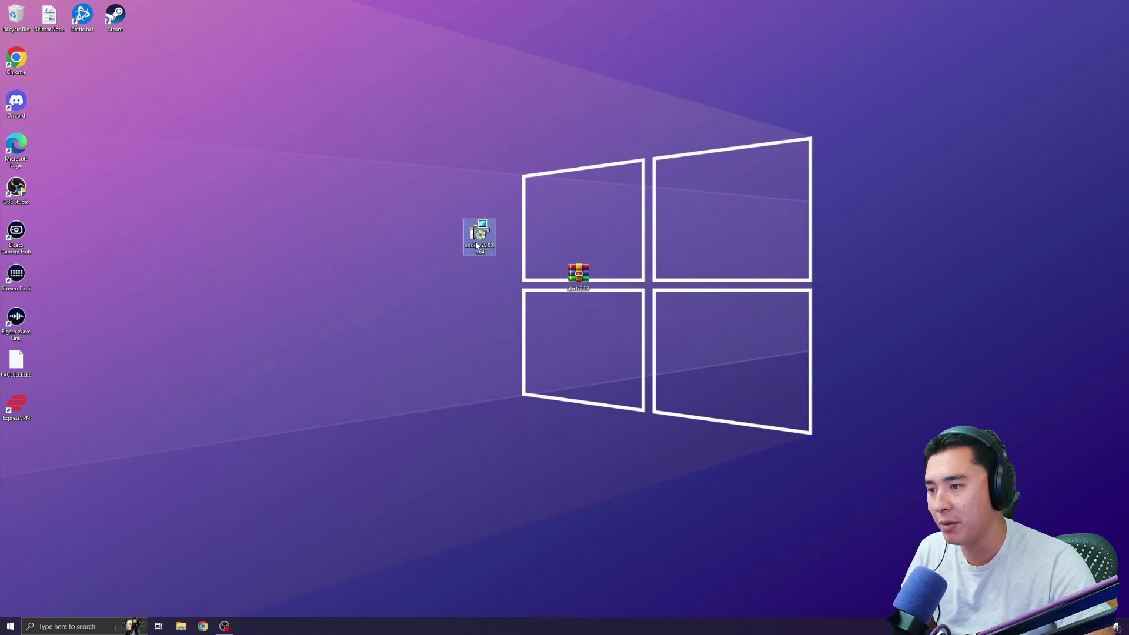
drag(580, 277, 547, 277)
right_click(540, 277)
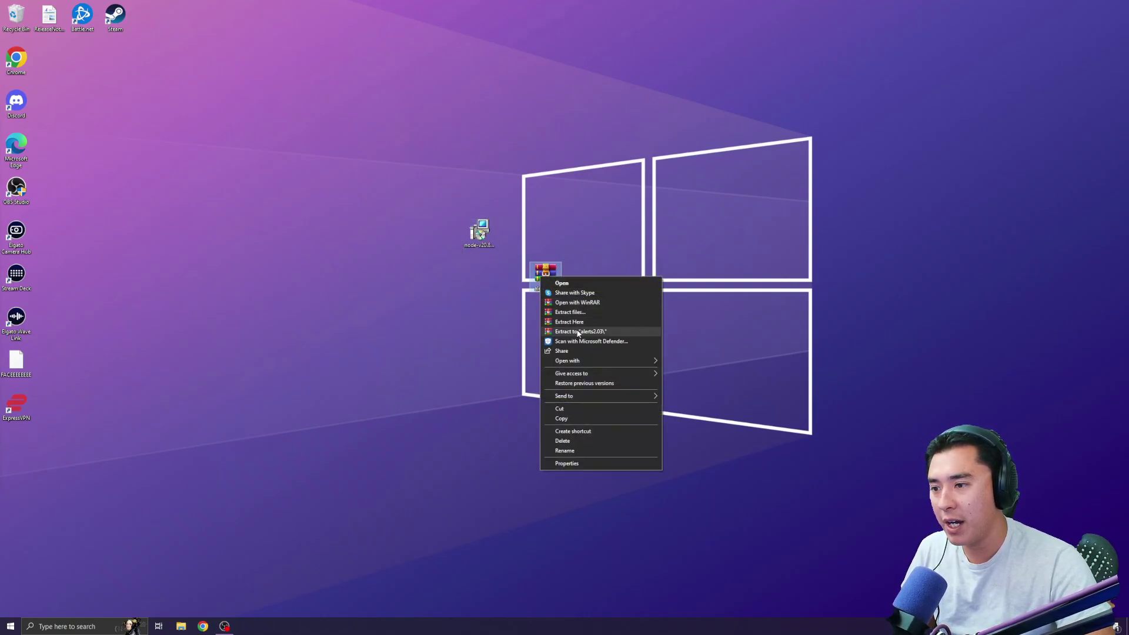
Create a new folder named Rumbot on the desktop.
right_click(337, 330)
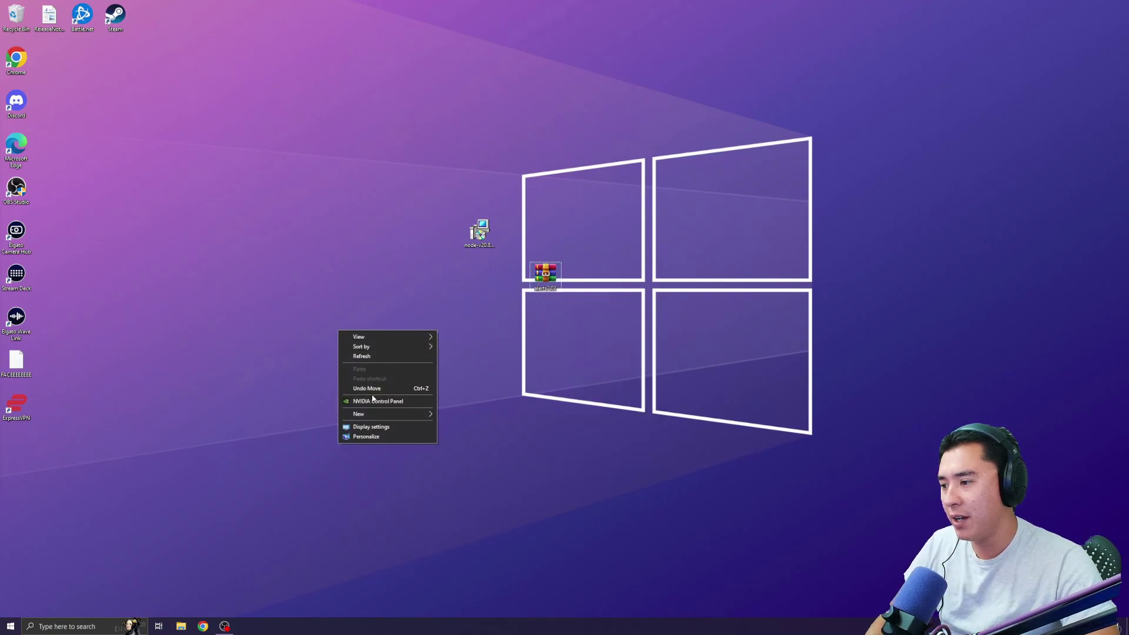
mouse_move(379, 414)
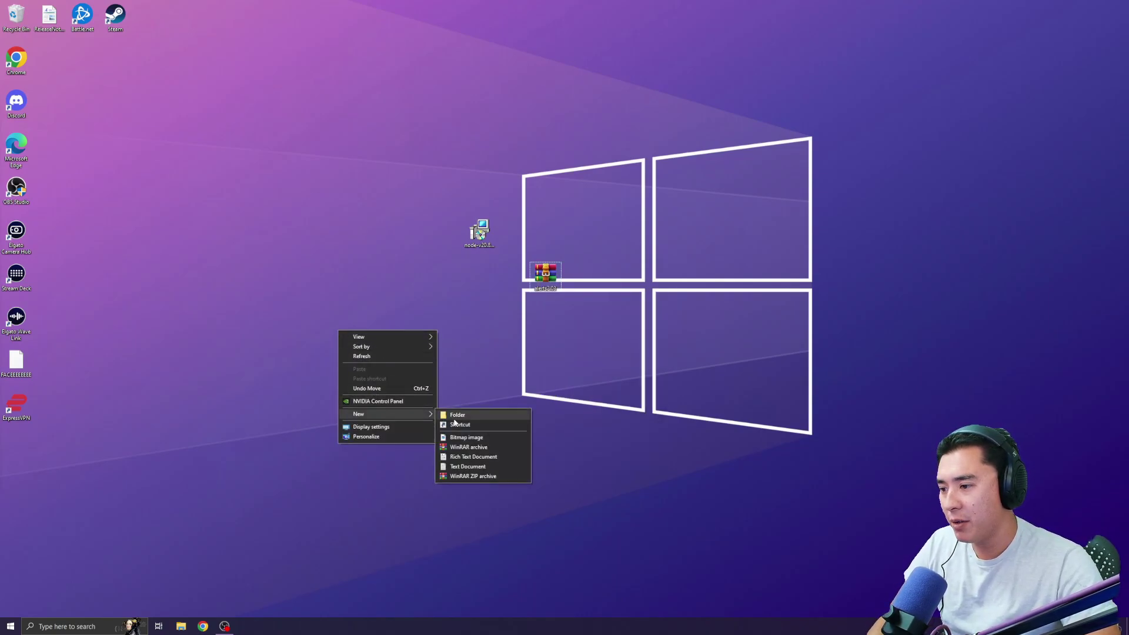
click(453, 417)
text(Rumbot)
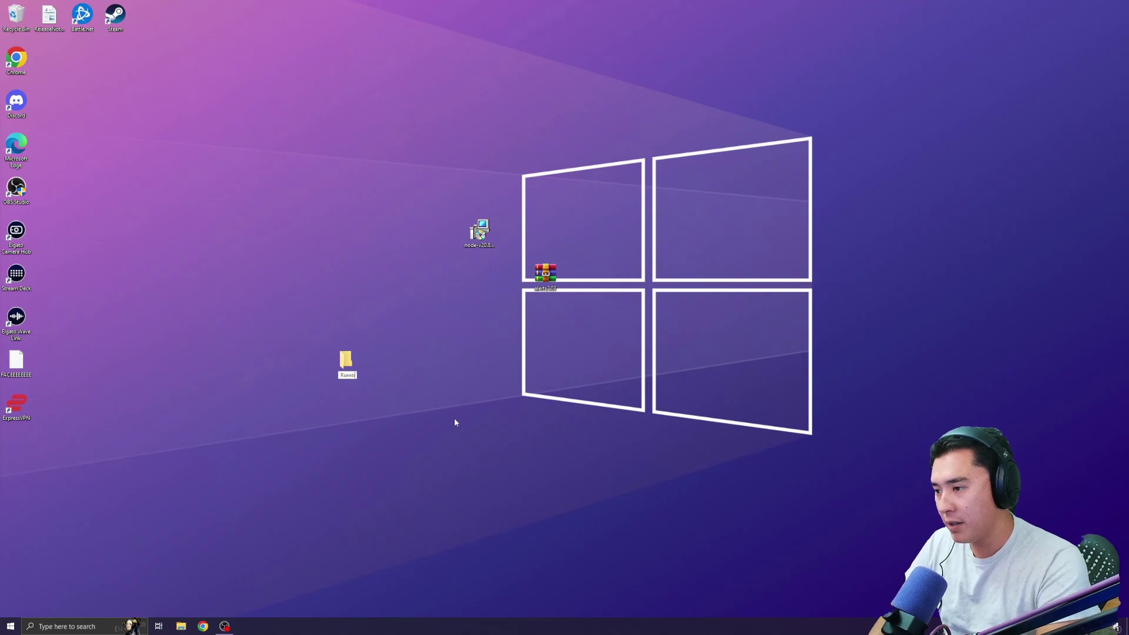
key(Return)
Extract the alerts2.03 archive into the desktop's Rumbot folder and check the extracted files.
click(549, 275)
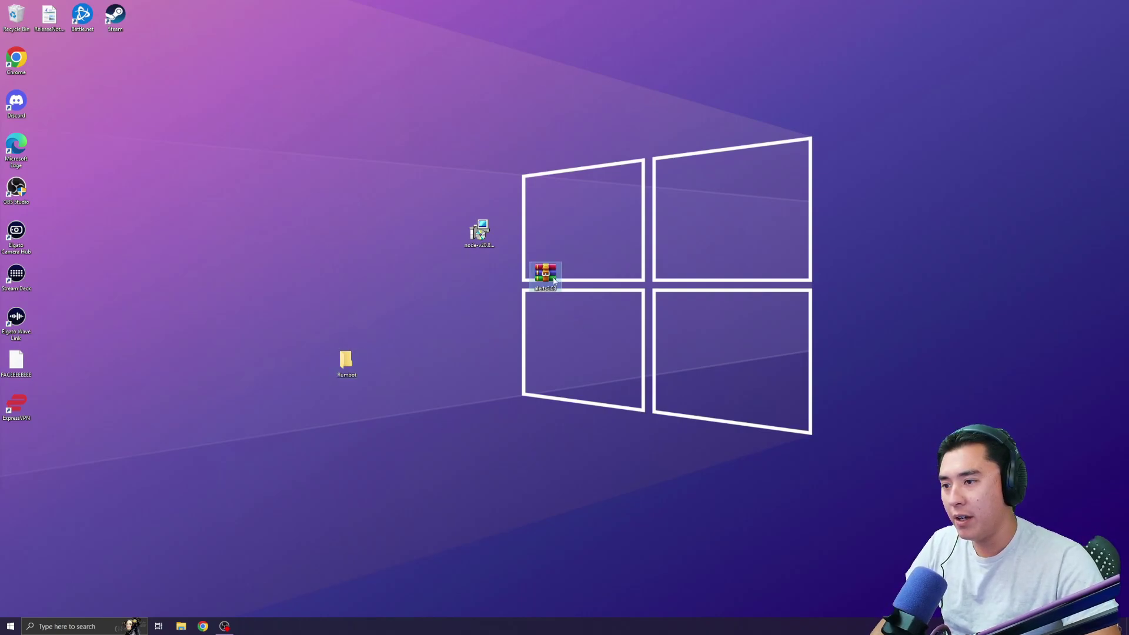
right_click(550, 282)
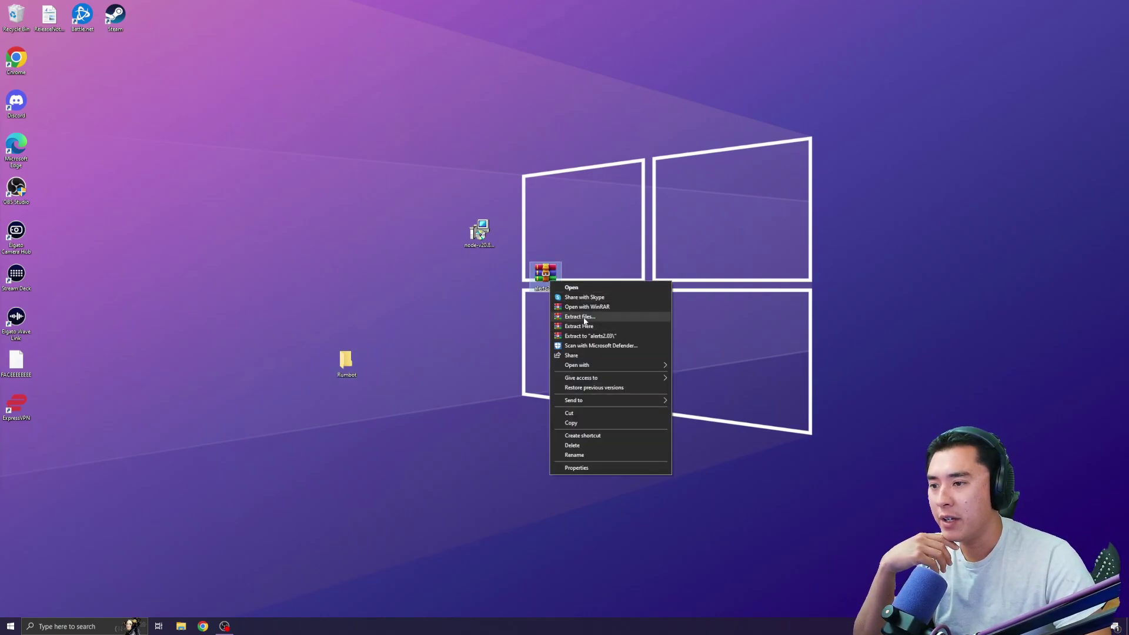
click(587, 318)
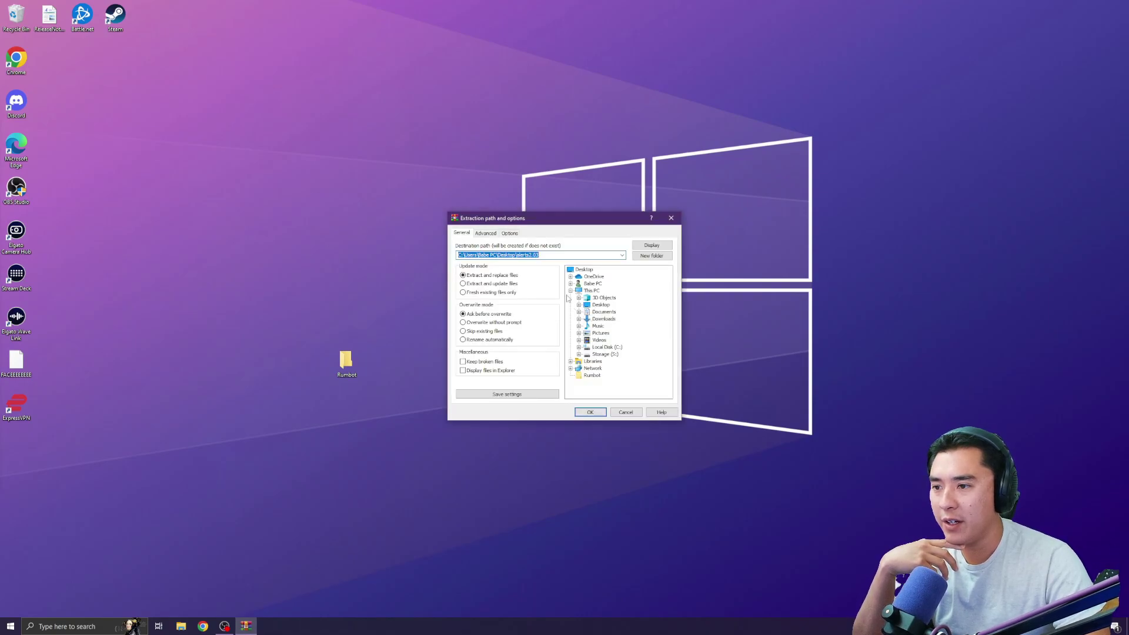
click(606, 306)
click(578, 305)
click(595, 313)
click(603, 412)
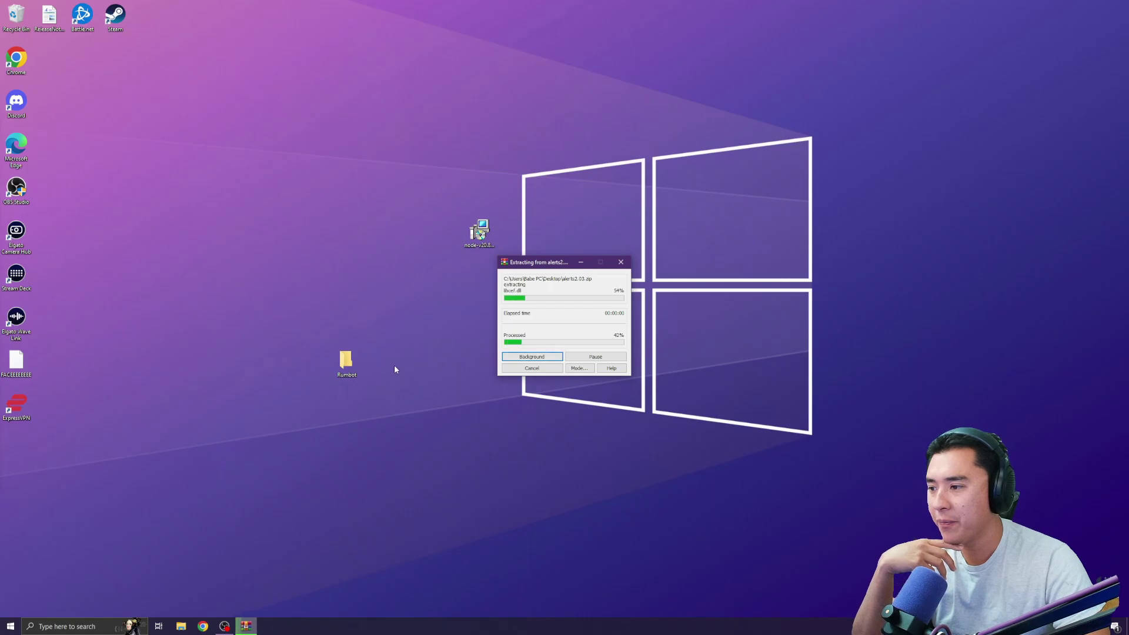
double_click(346, 360)
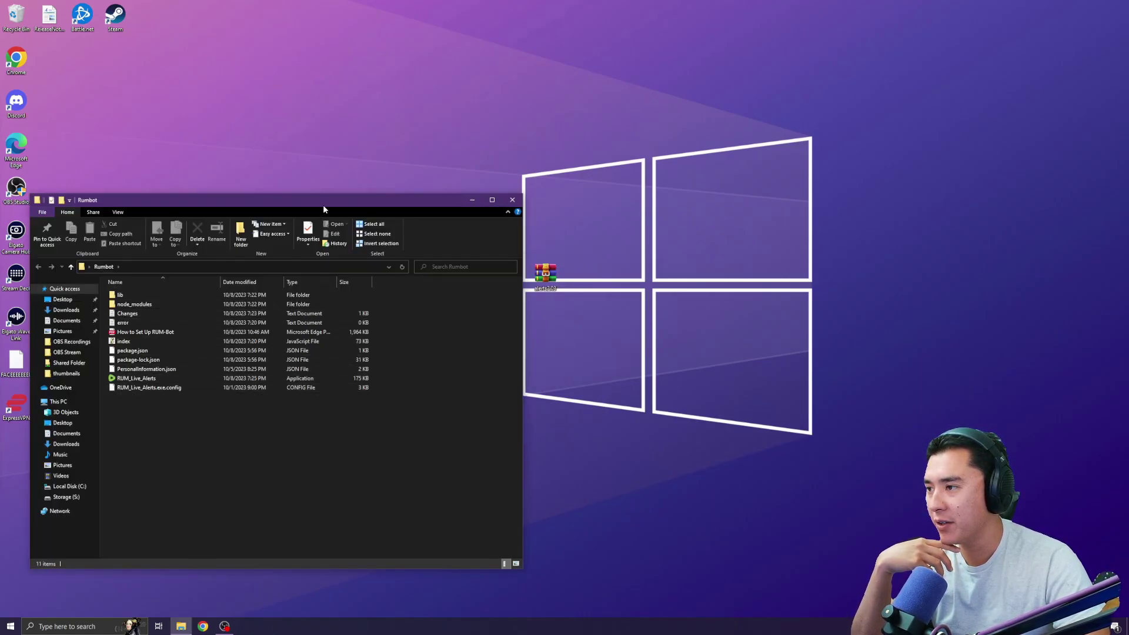
drag(324, 209, 659, 205)
click(850, 199)
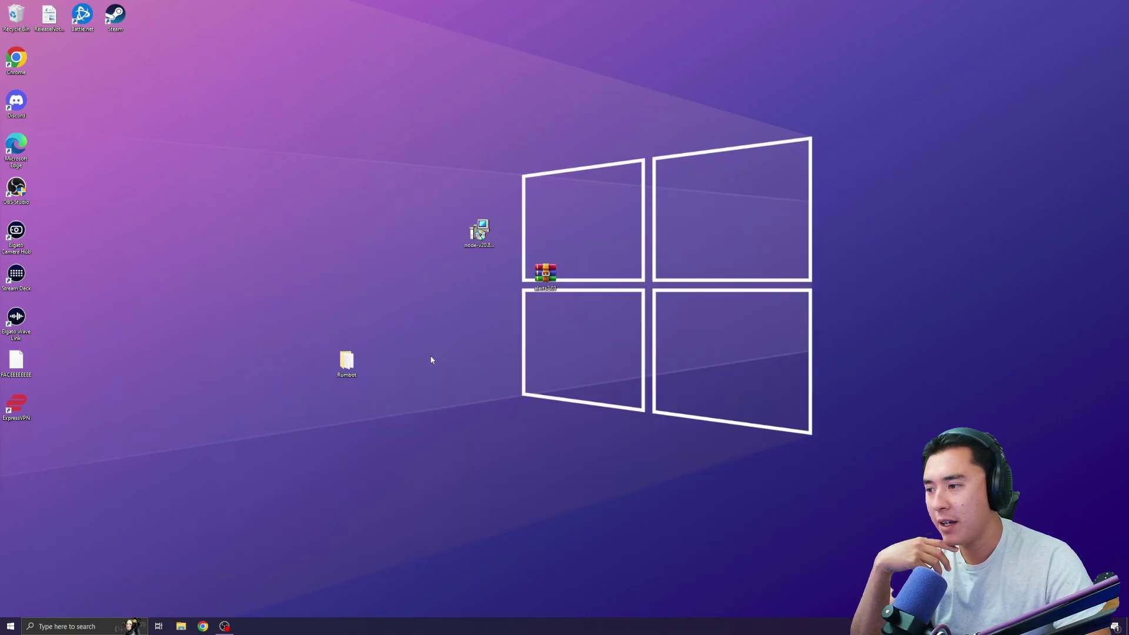
Move the Rumbot folder from the desktop into Program Files on Local Disk (C:).
right_click(347, 363)
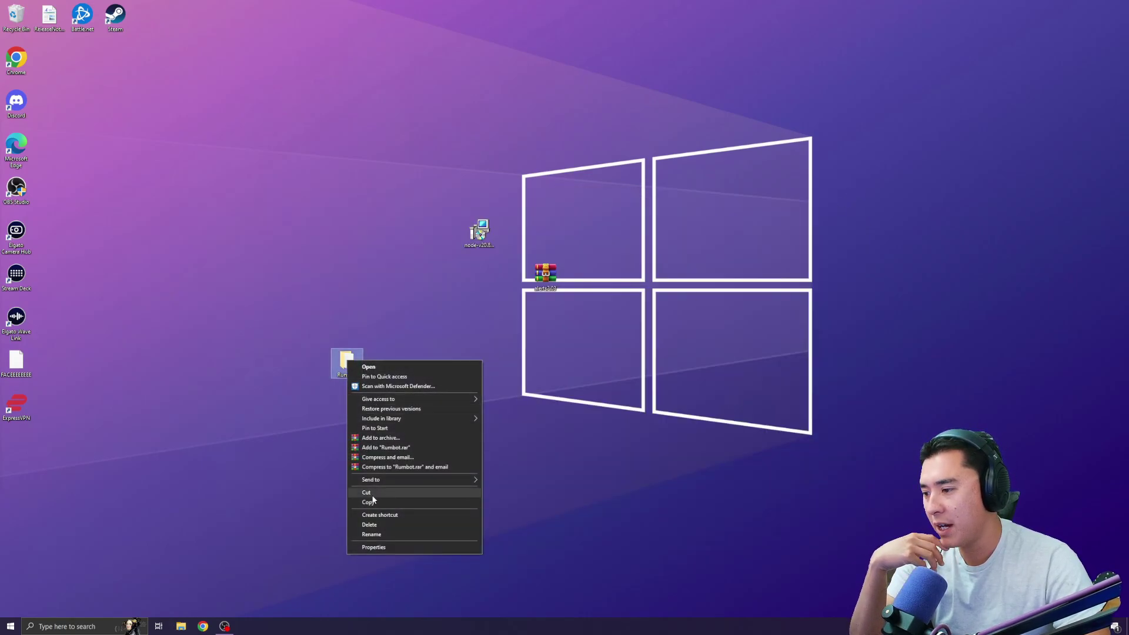
click(370, 495)
click(181, 626)
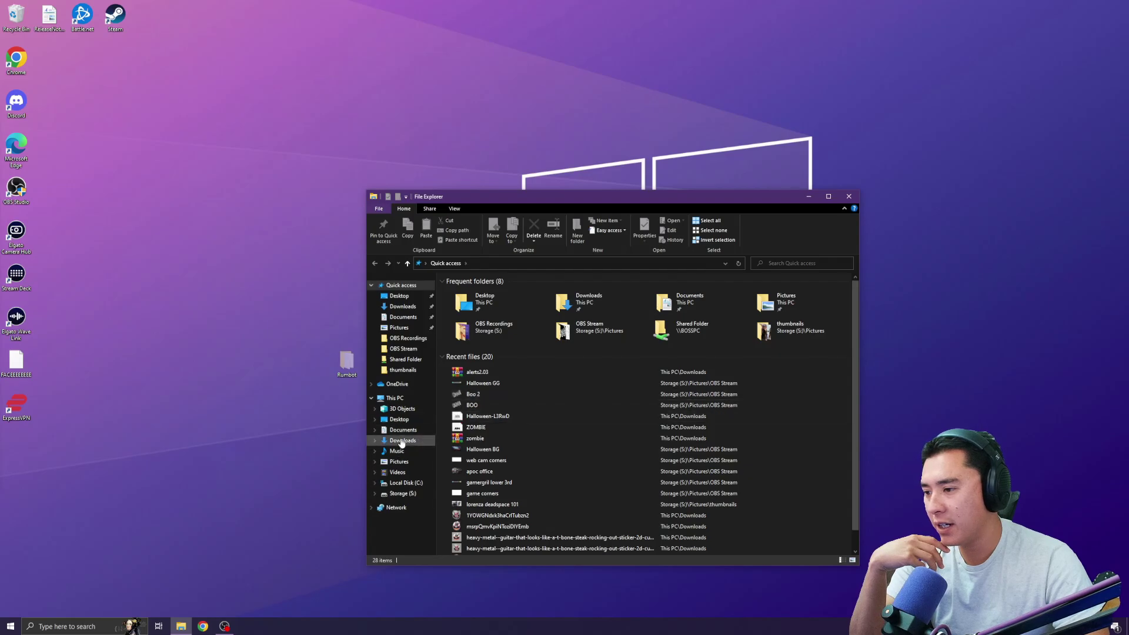
click(394, 397)
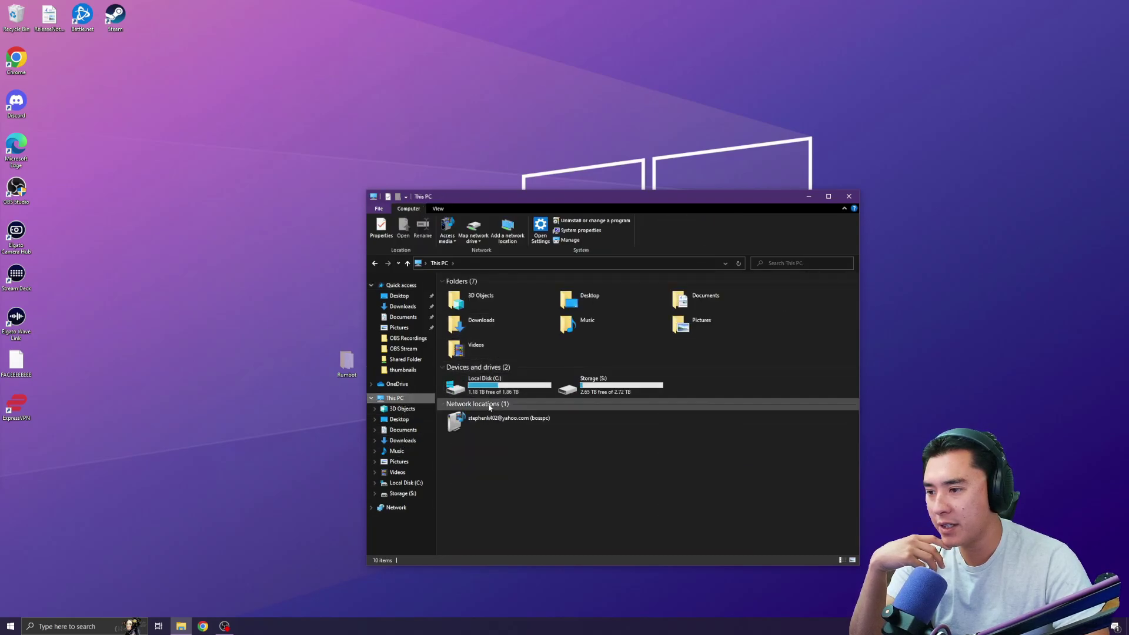
double_click(491, 393)
double_click(504, 319)
right_click(698, 401)
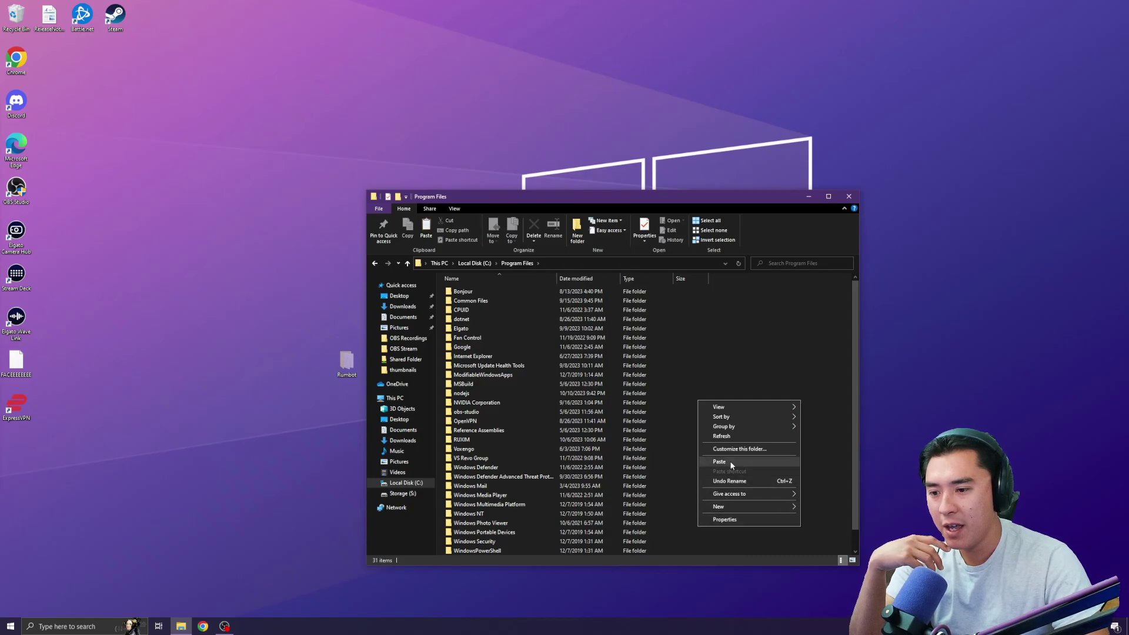
click(714, 461)
click(540, 254)
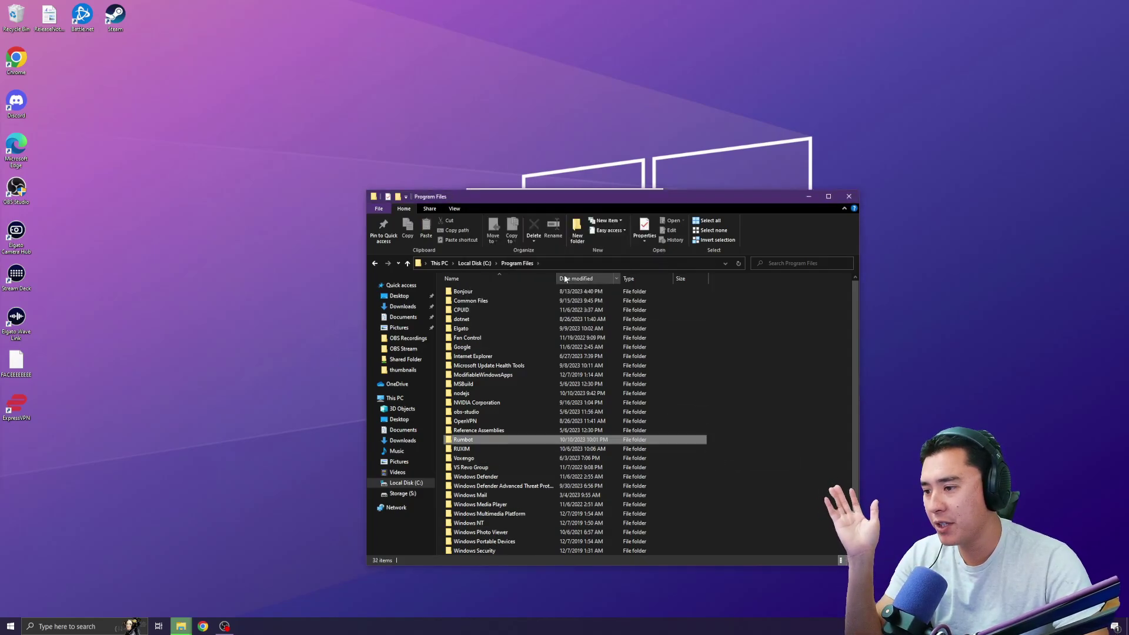
Create a shortcut to the RUM_Live_Alerts application in the Rumbot folder, move it to the desktop, and close the folder window.
double_click(479, 439)
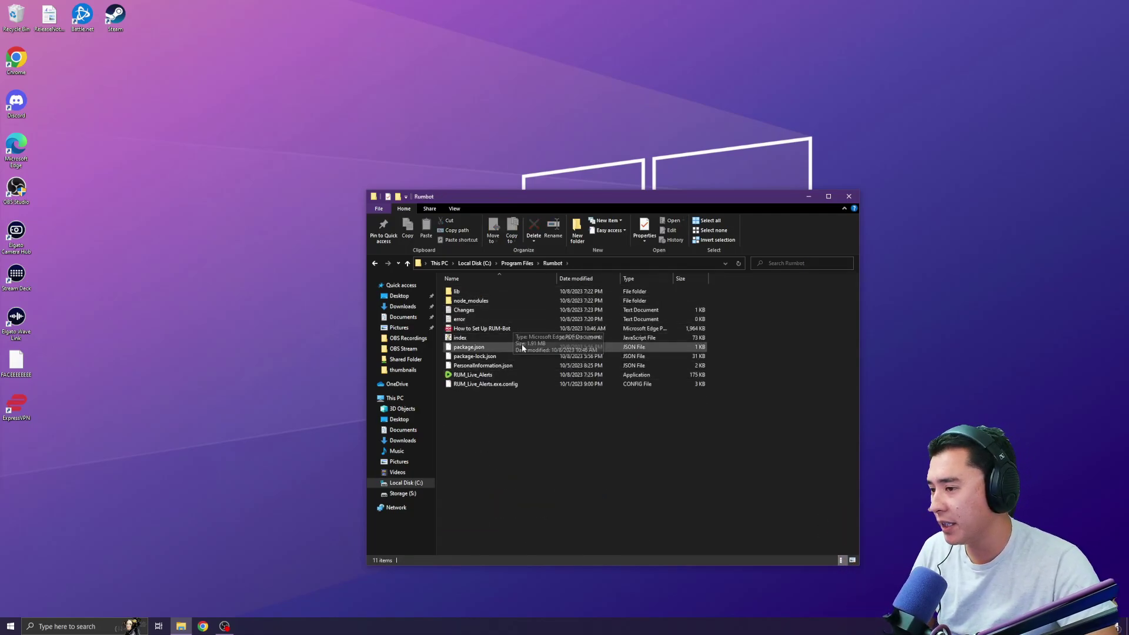
click(481, 375)
right_click(481, 375)
key(Escape)
right_click(465, 374)
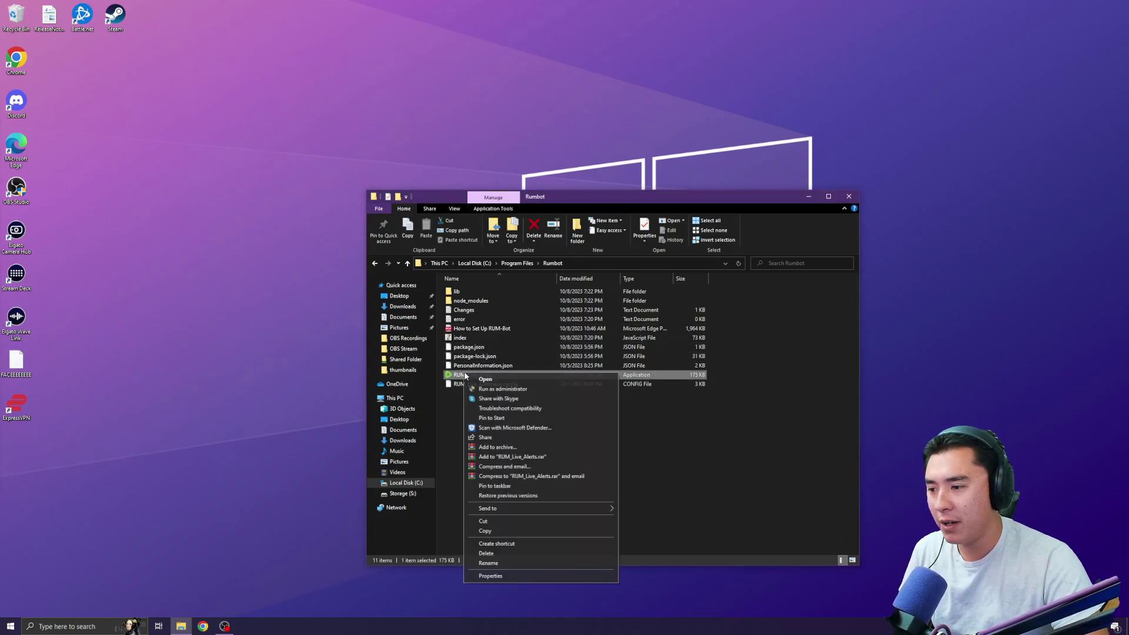
click(518, 543)
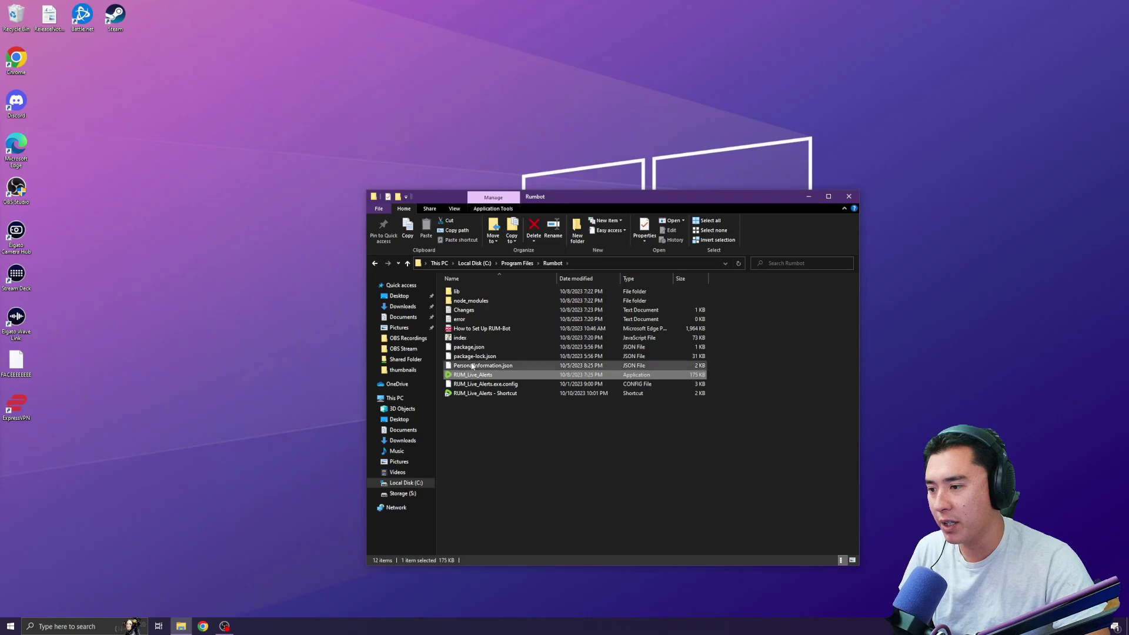
click(504, 376)
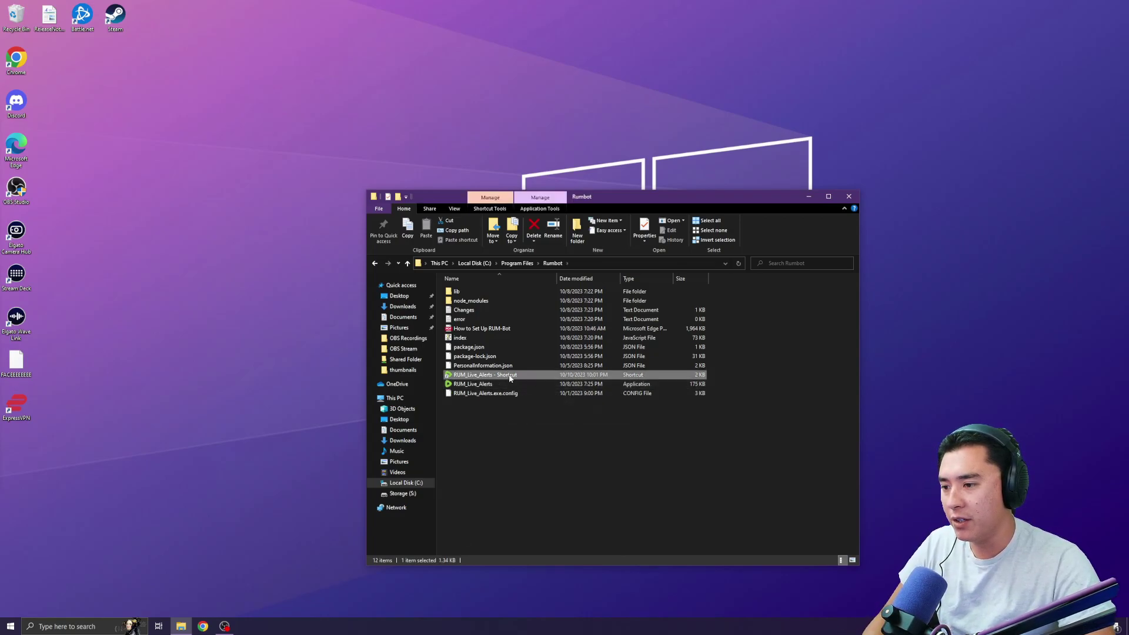
drag(504, 374, 303, 171)
click(847, 197)
Rename the desktop shortcut RumBot and place it beside the Steam icon.
click(249, 167)
click(250, 168)
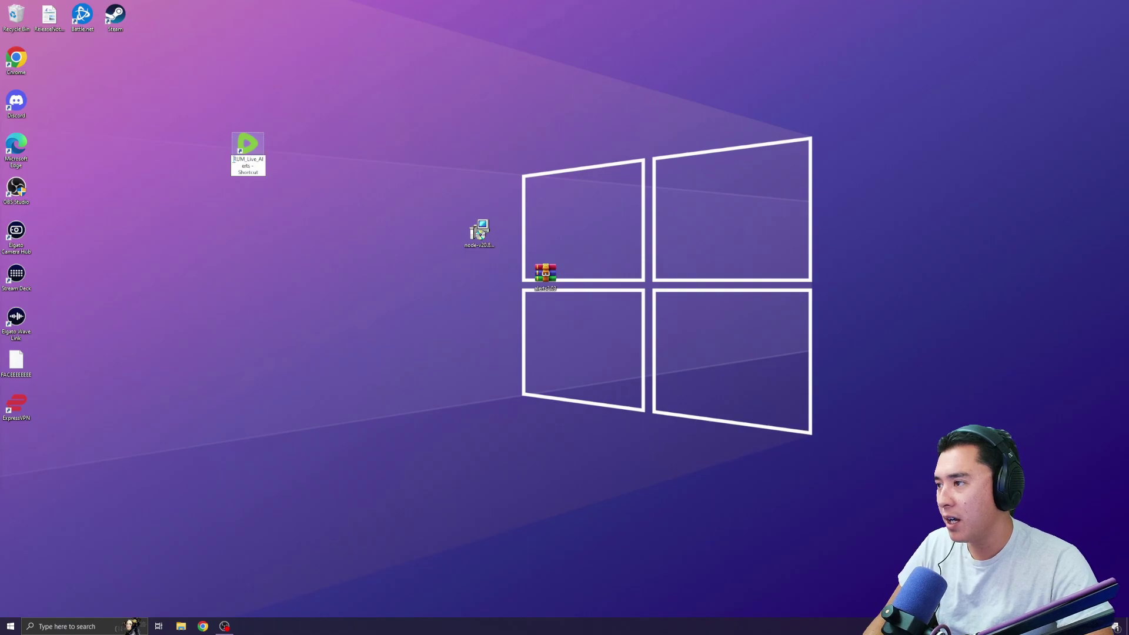
text(RumBO)
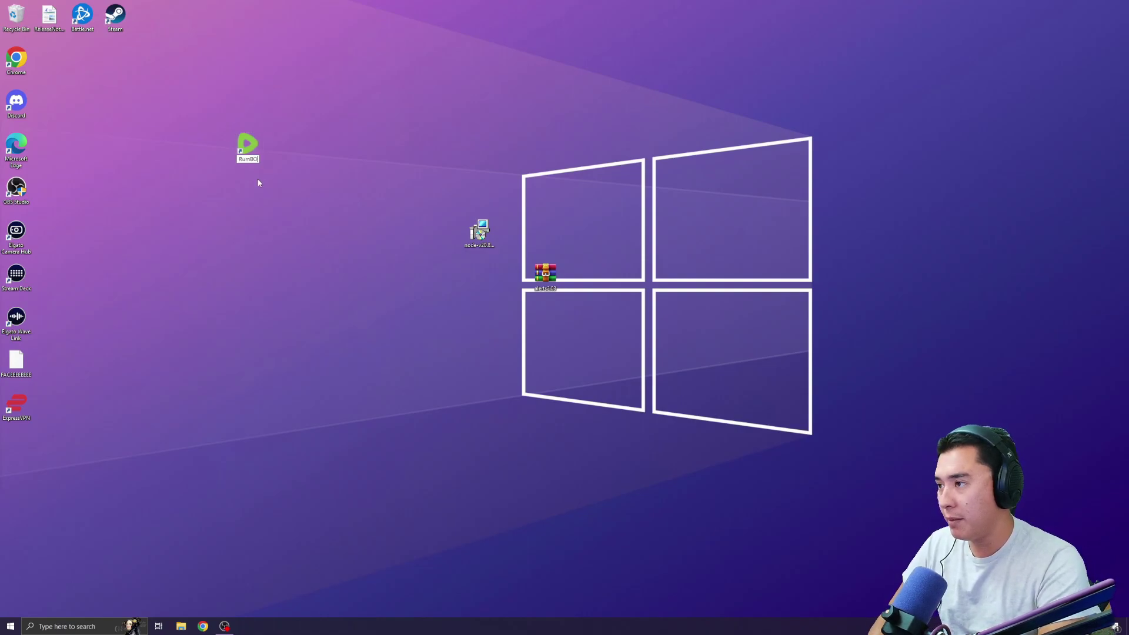
key(BackSpace)
text(ot)
drag(249, 144, 151, 19)
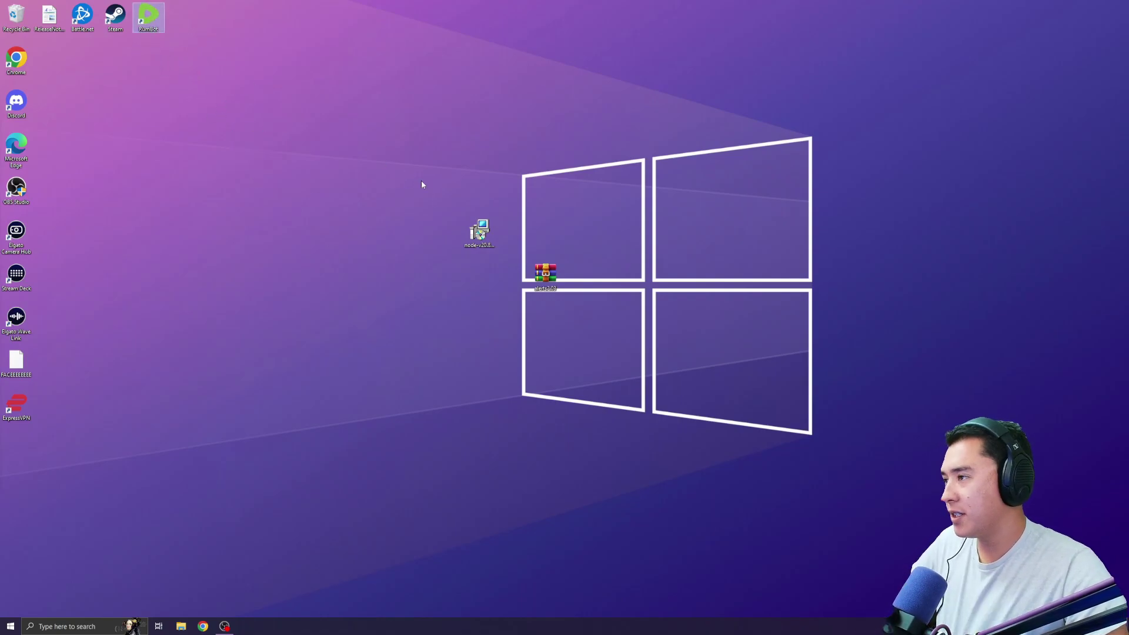
Launch RumBot from the desktop shortcut and arrange its window side by side with the OBS window.
double_click(151, 20)
click(224, 626)
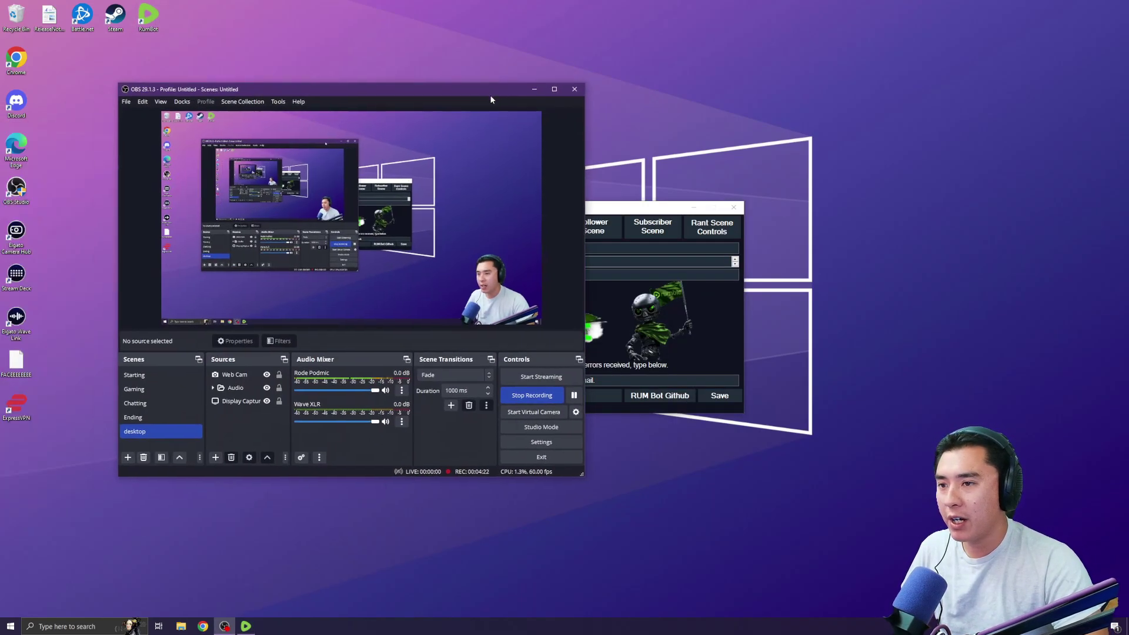
drag(656, 212, 823, 171)
drag(470, 89, 419, 89)
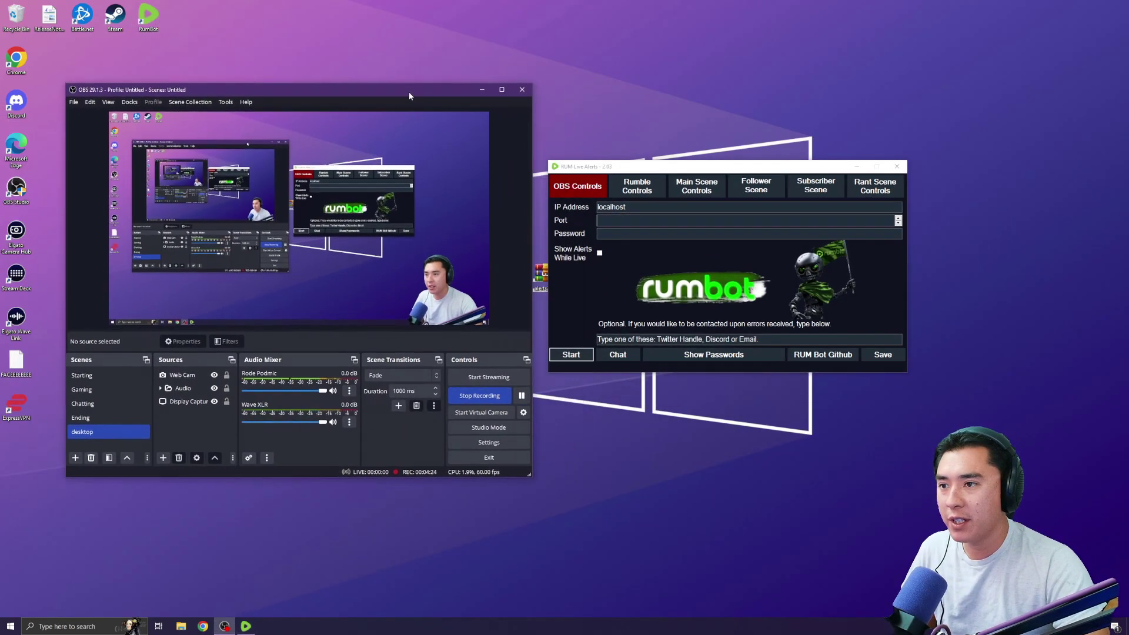
drag(655, 167, 690, 171)
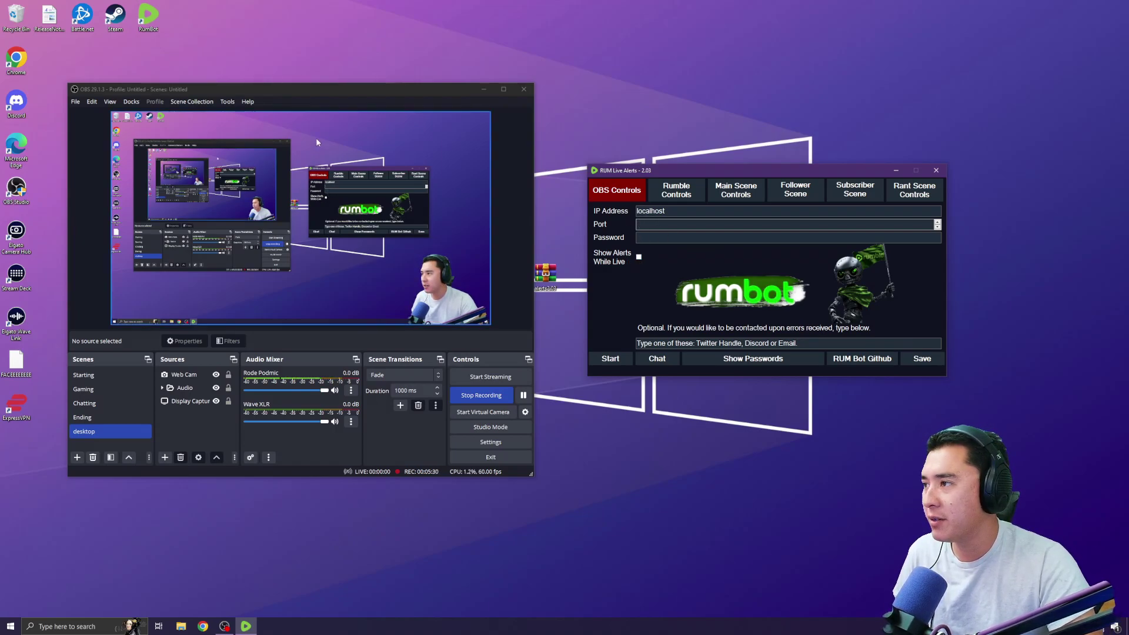
Open the WebSocket Server Settings in OBS and make sure the WebSocket server is enabled.
drag(239, 101, 291, 87)
click(269, 96)
click(306, 185)
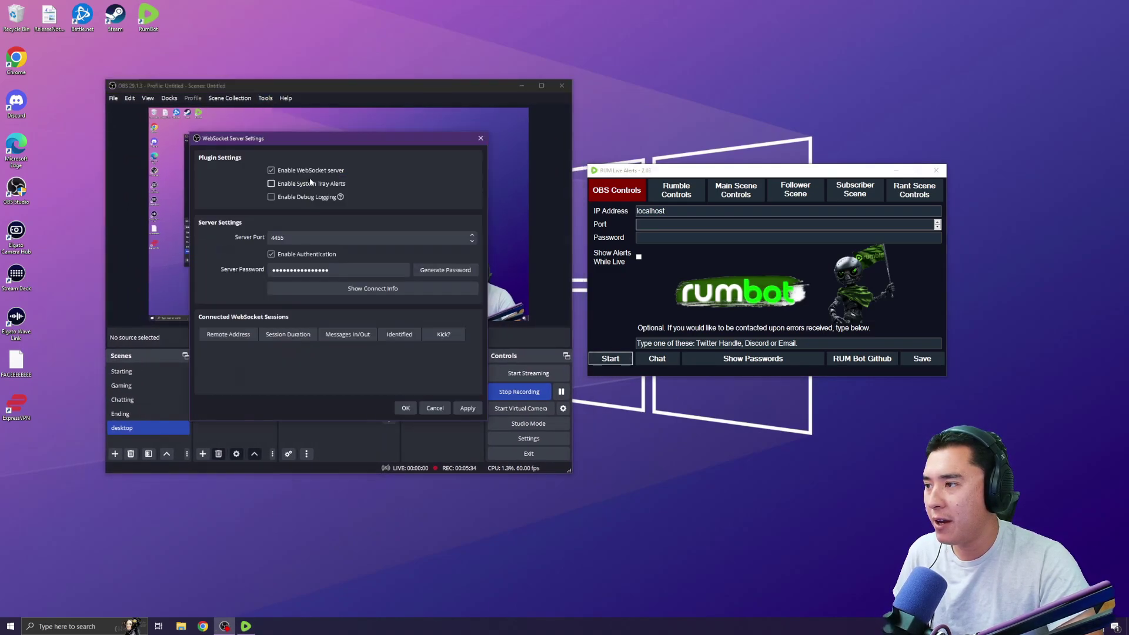
drag(403, 136, 484, 133)
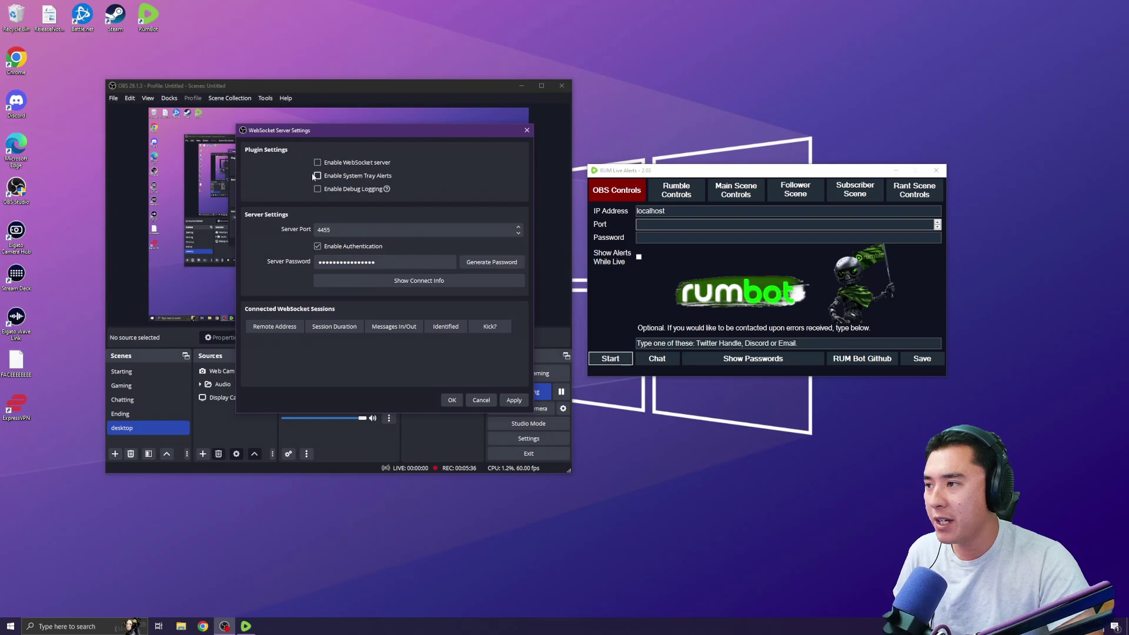
click(317, 163)
click(317, 163)
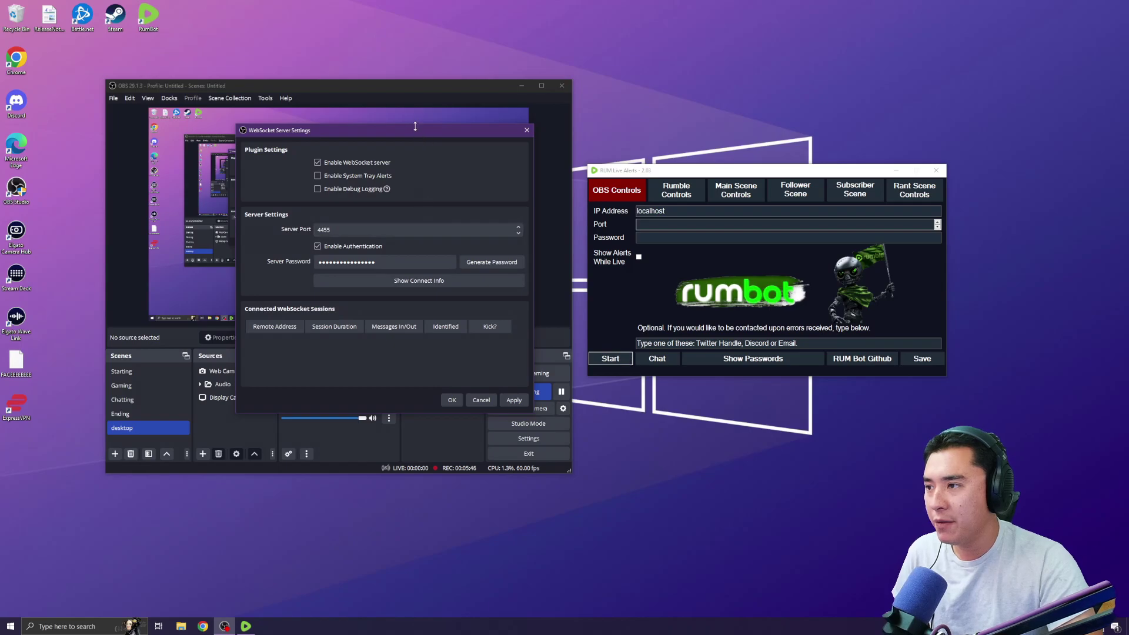
Show the OBS WebSocket connect info and copy server IP 192.168.1.2 and port 4455 into RumBot's OBS Controls.
click(428, 283)
click(617, 321)
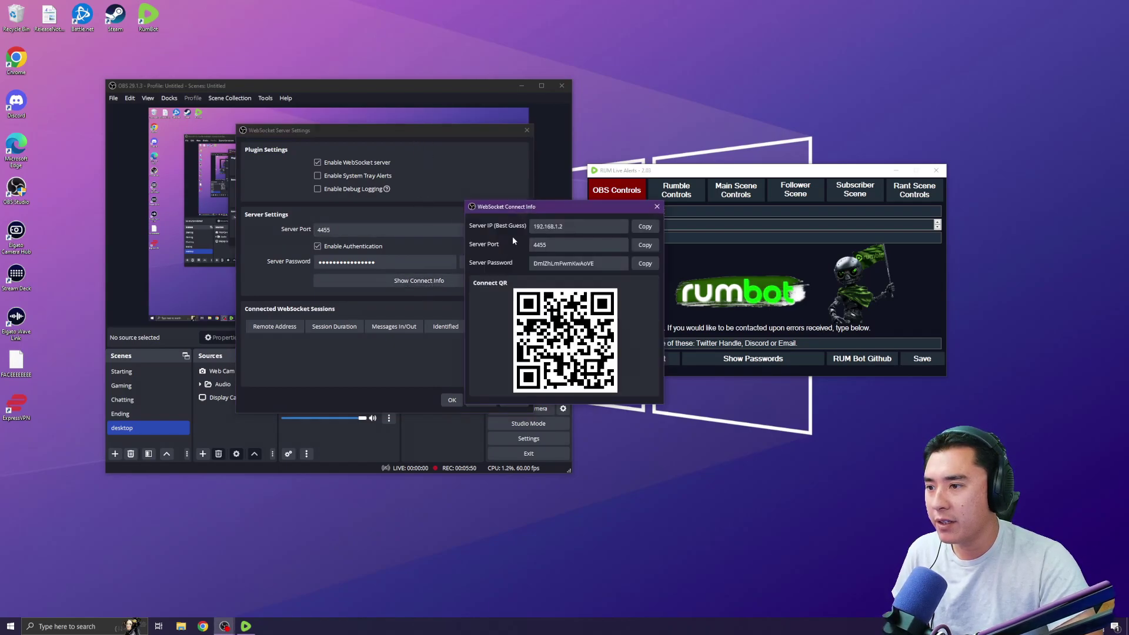
click(621, 214)
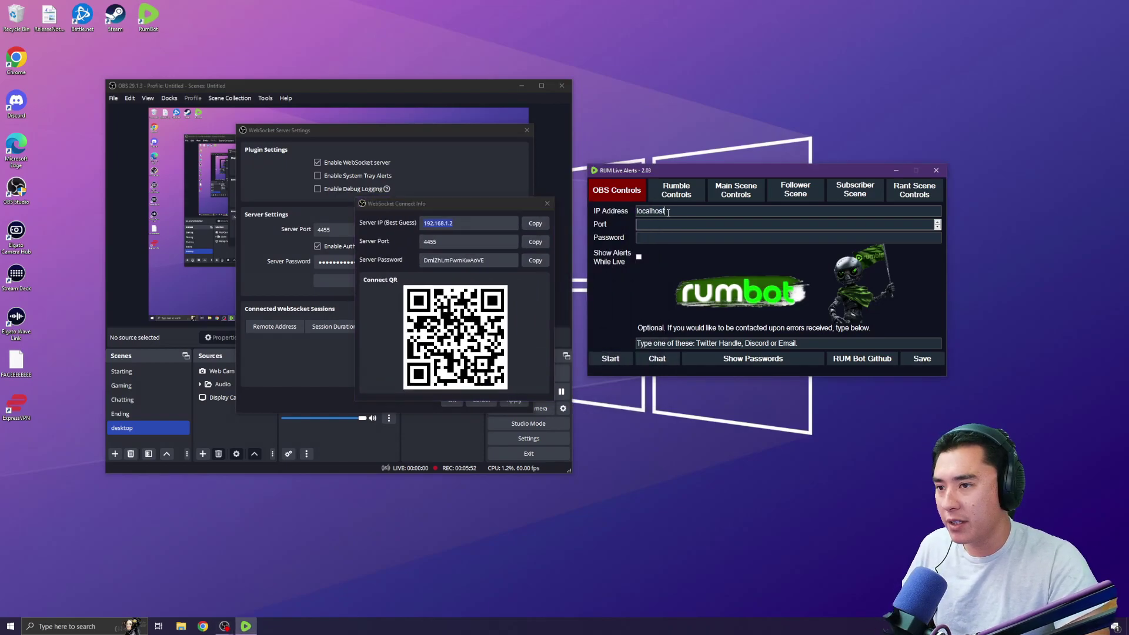
key(ctrl+v)
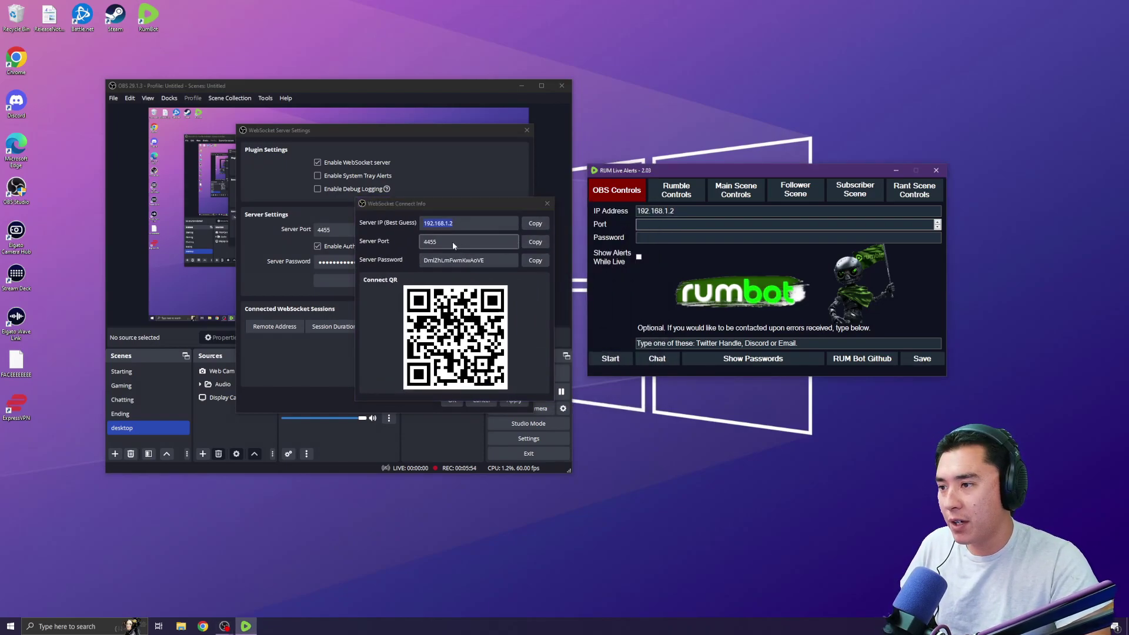
click(535, 242)
click(655, 225)
key(ctrl+v)
double_click(662, 211)
Copy the WebSocket server password into RumBot's OBS Controls, close the OBS WebSocket windows, and save the RumBot settings.
click(535, 260)
click(653, 237)
key(ctrl+v)
click(547, 203)
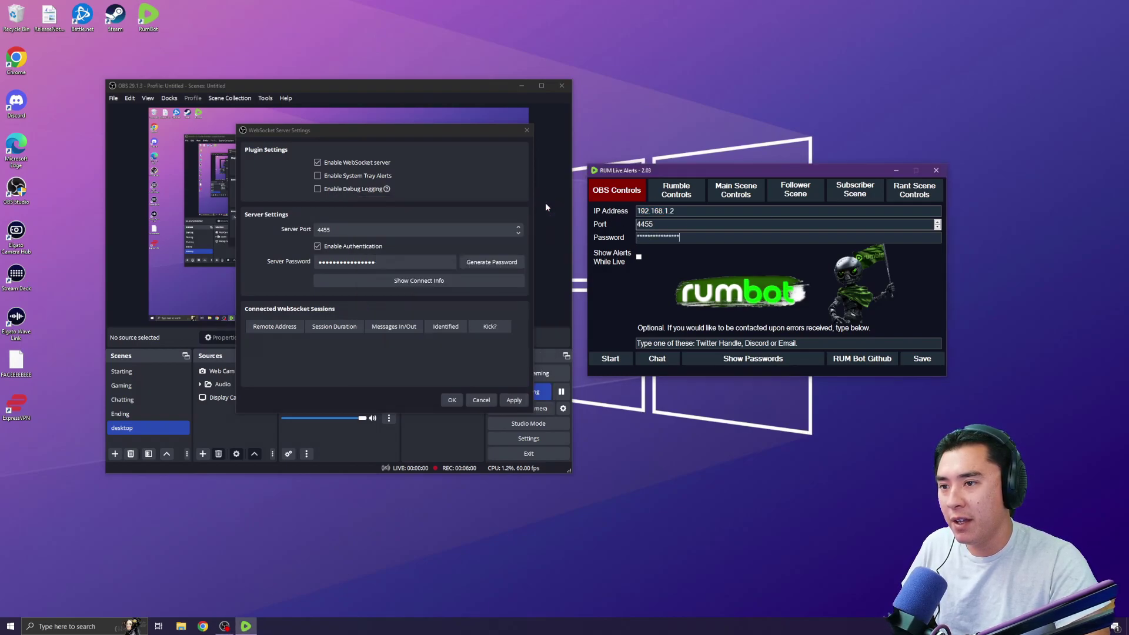
click(526, 130)
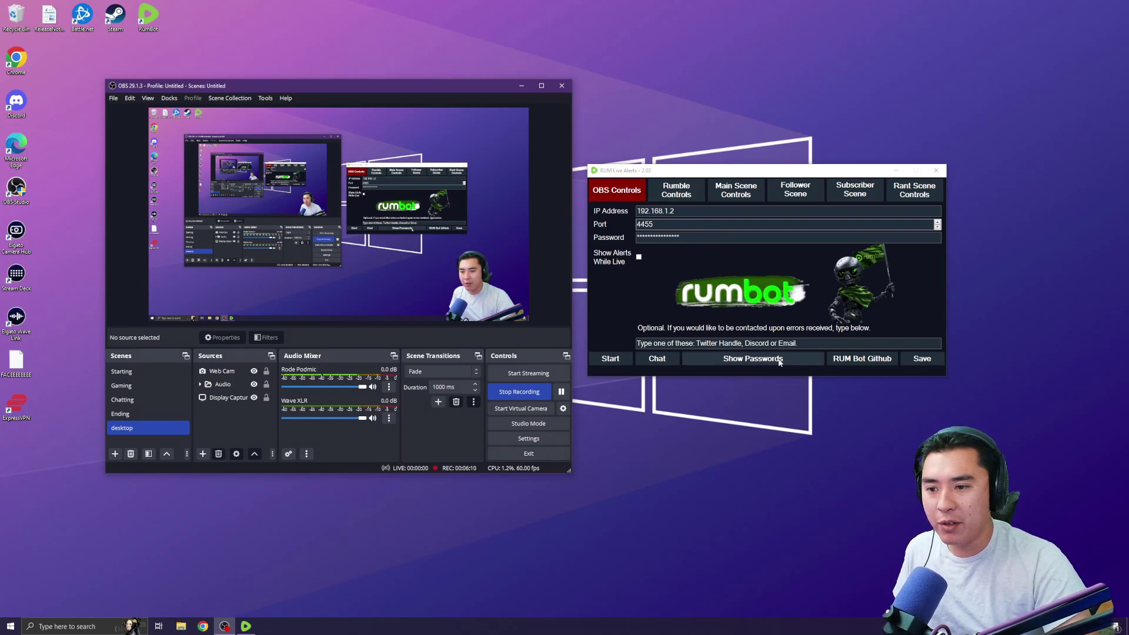
click(922, 358)
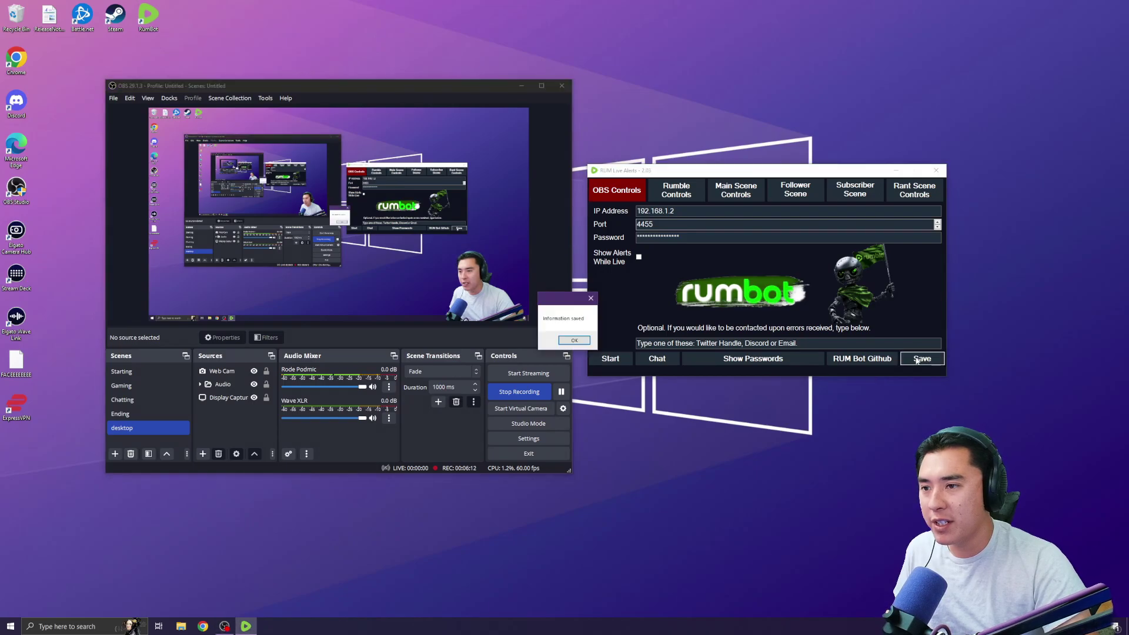
click(579, 340)
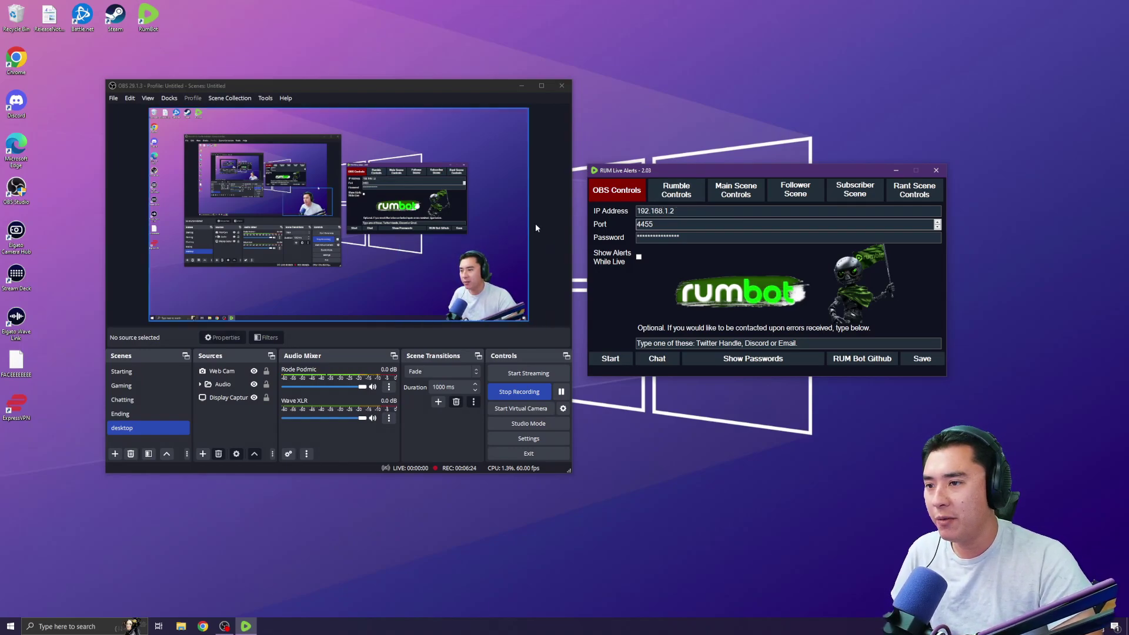
In RumBot's Rumble Controls, paste the Rumble API key and set Check Api Interval Seconds to 5.
click(685, 200)
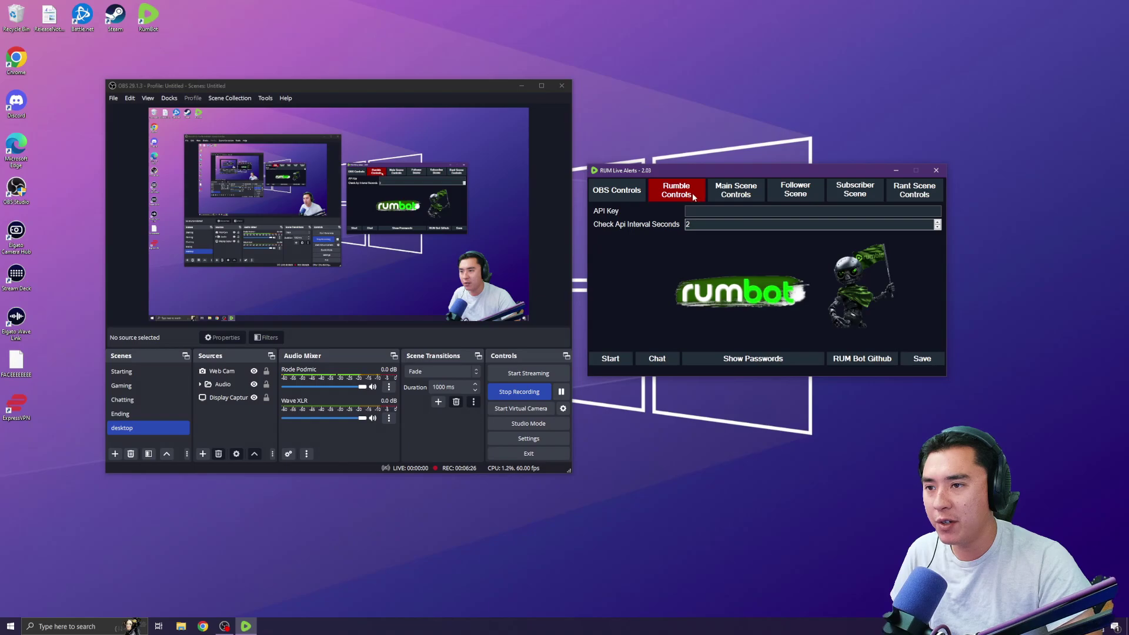
click(203, 626)
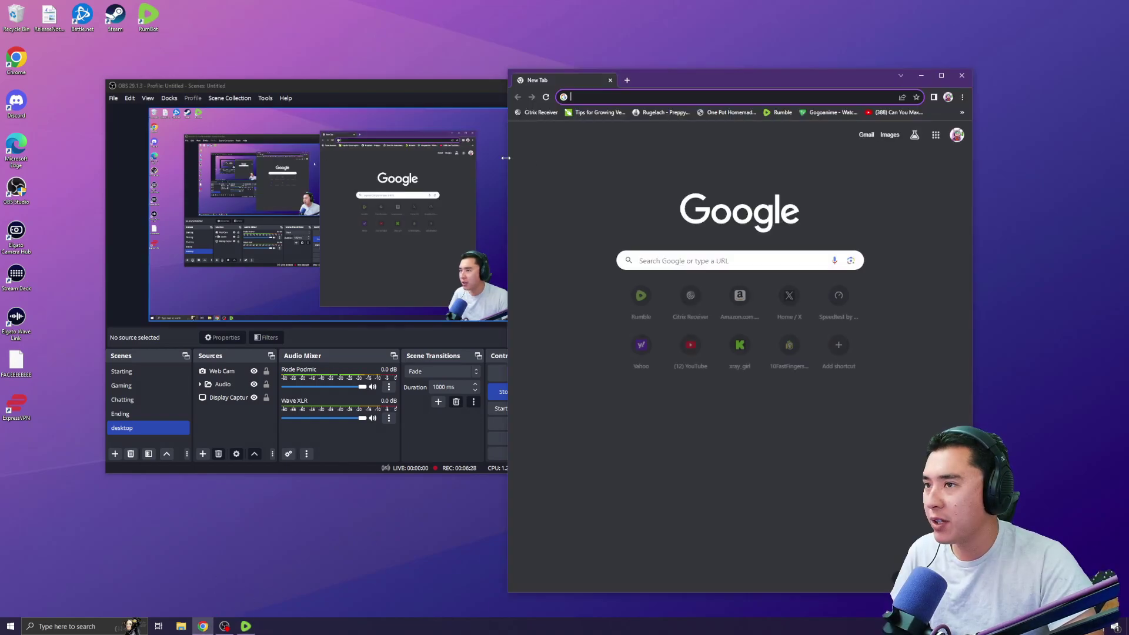
click(921, 75)
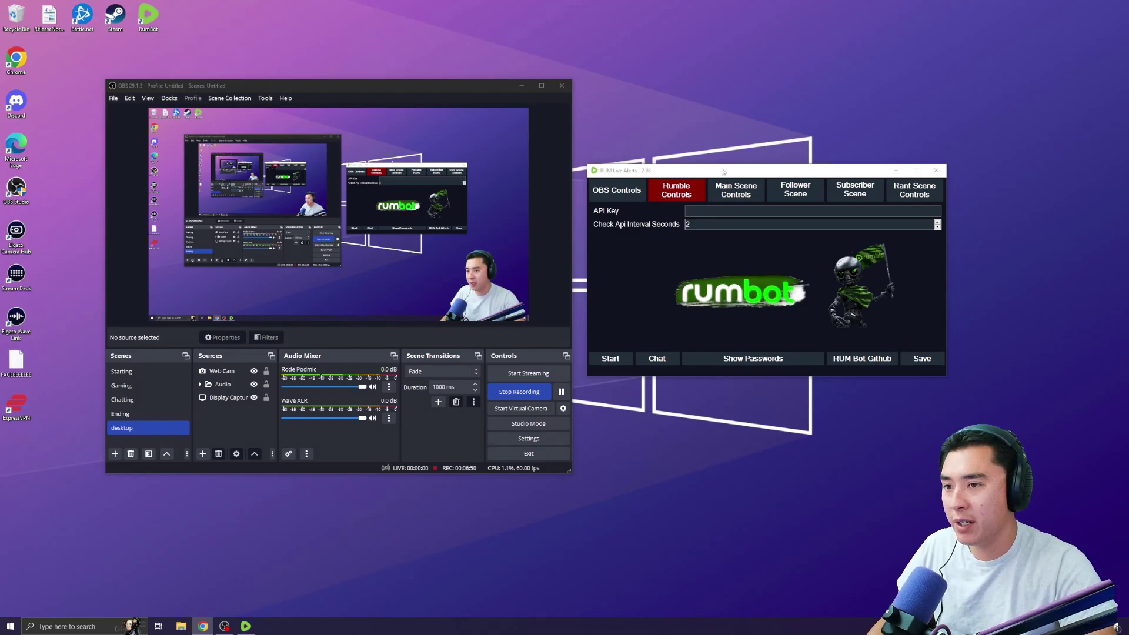
click(727, 212)
key(ctrl+v)
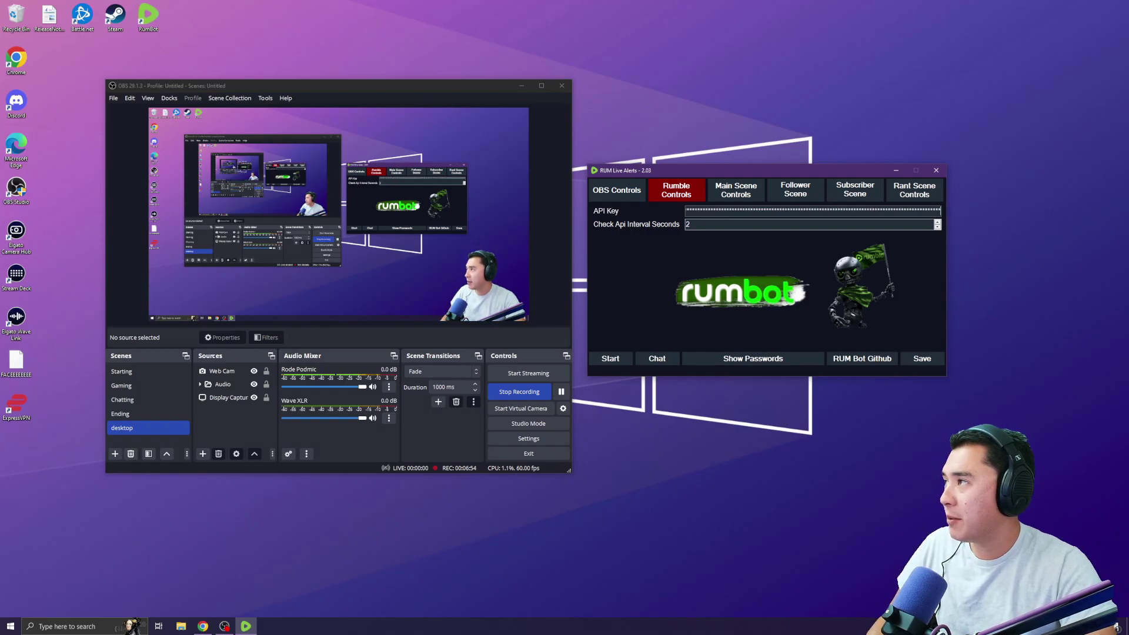
double_click(697, 225)
click(709, 225)
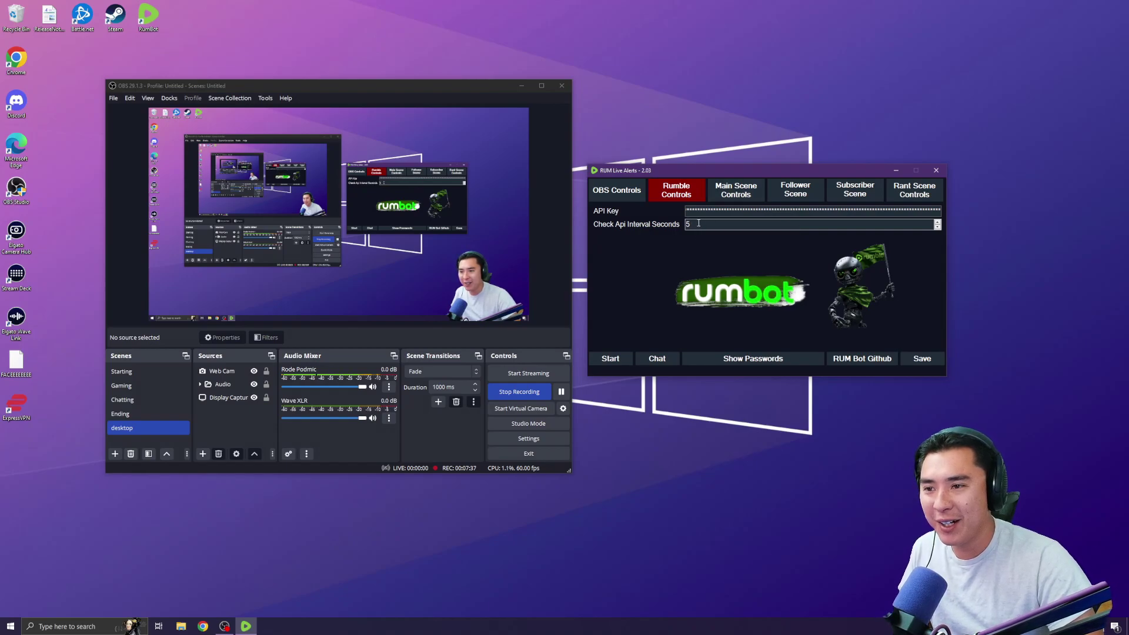
In Main Scene Controls, enter Gaming and Chatting as the first two scene names.
click(735, 191)
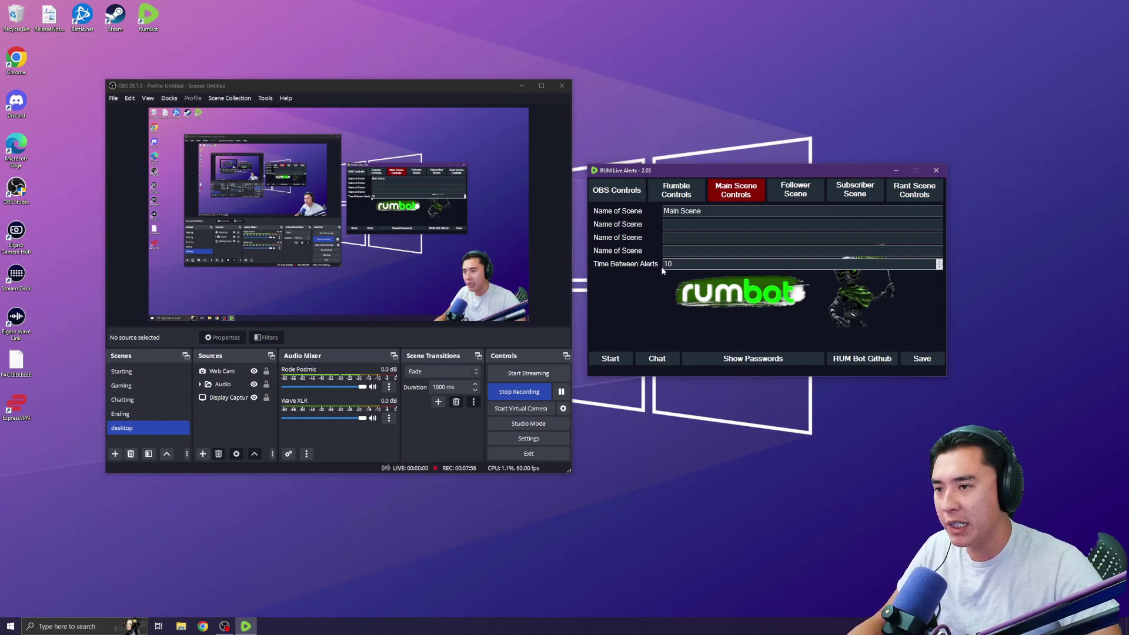
triple_click(708, 213)
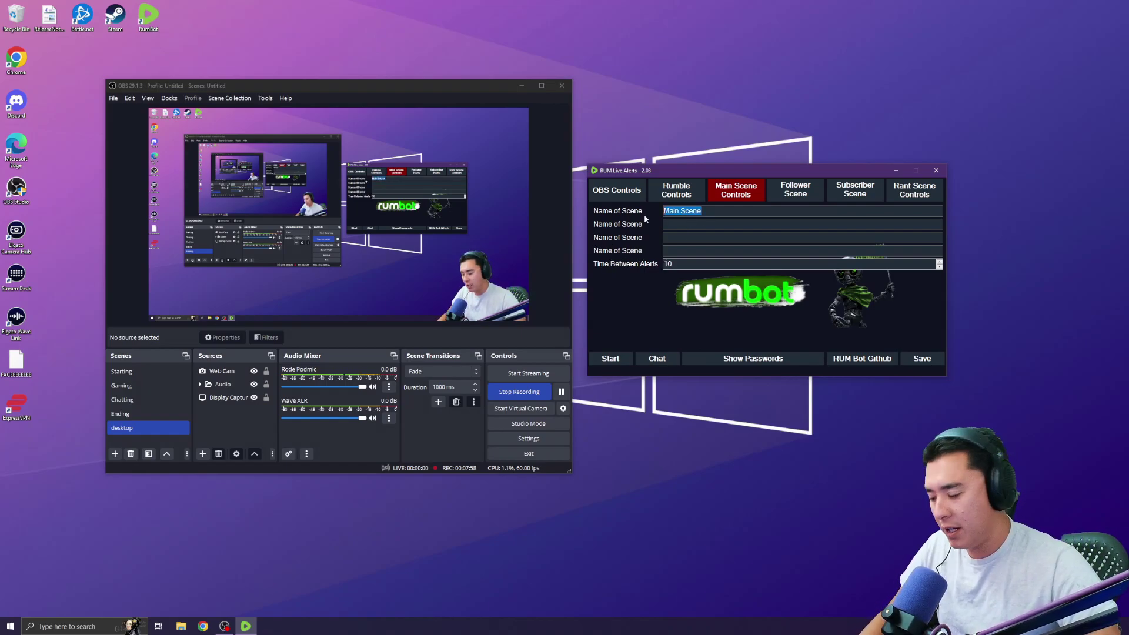
text(Gaming)
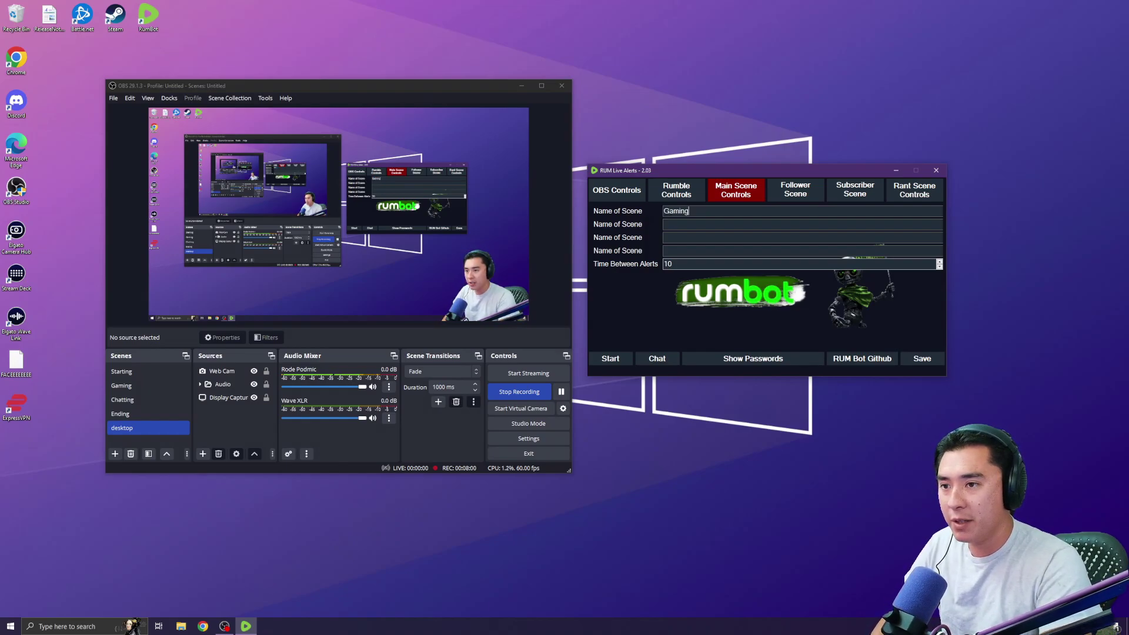
text(Chatting)
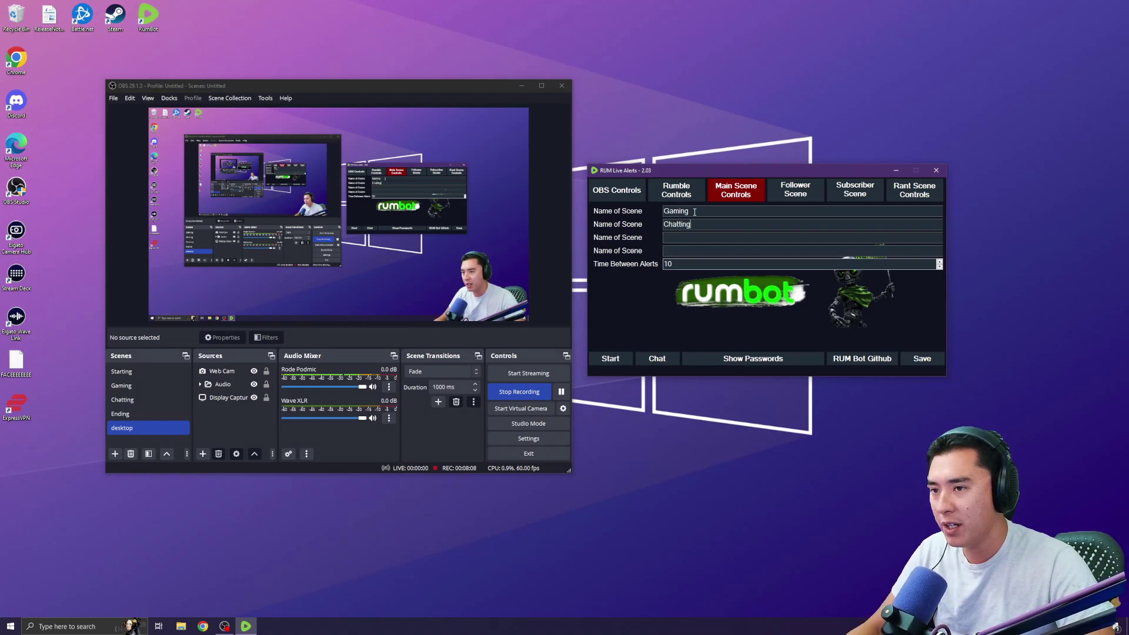
Set Time Between Alerts to 3 for the main scenes.
double_click(691, 265)
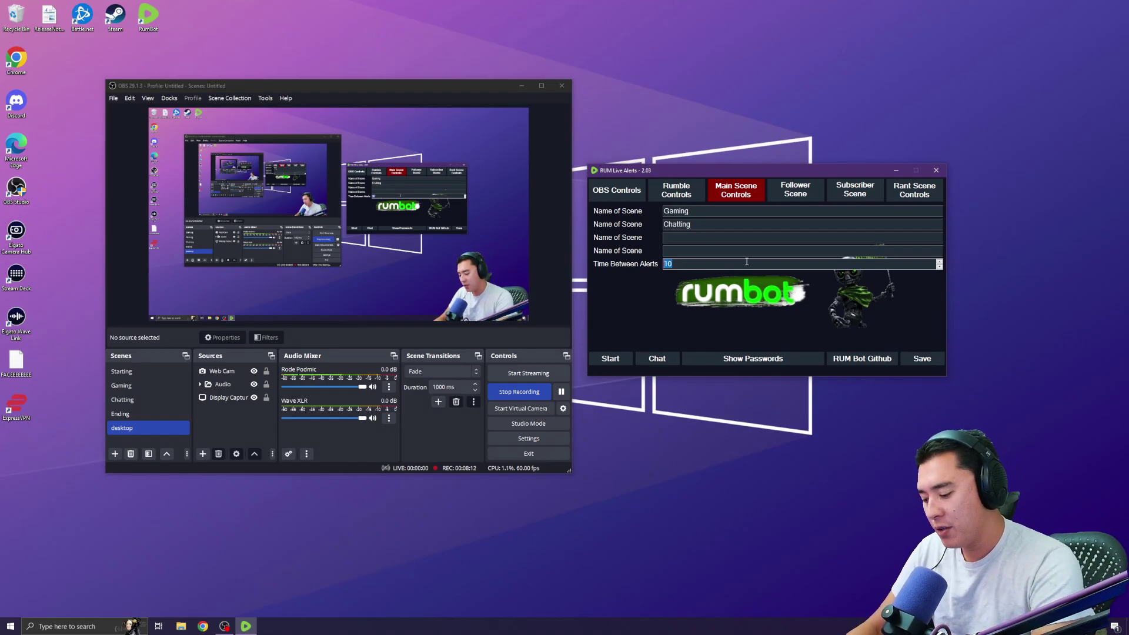
text(3)
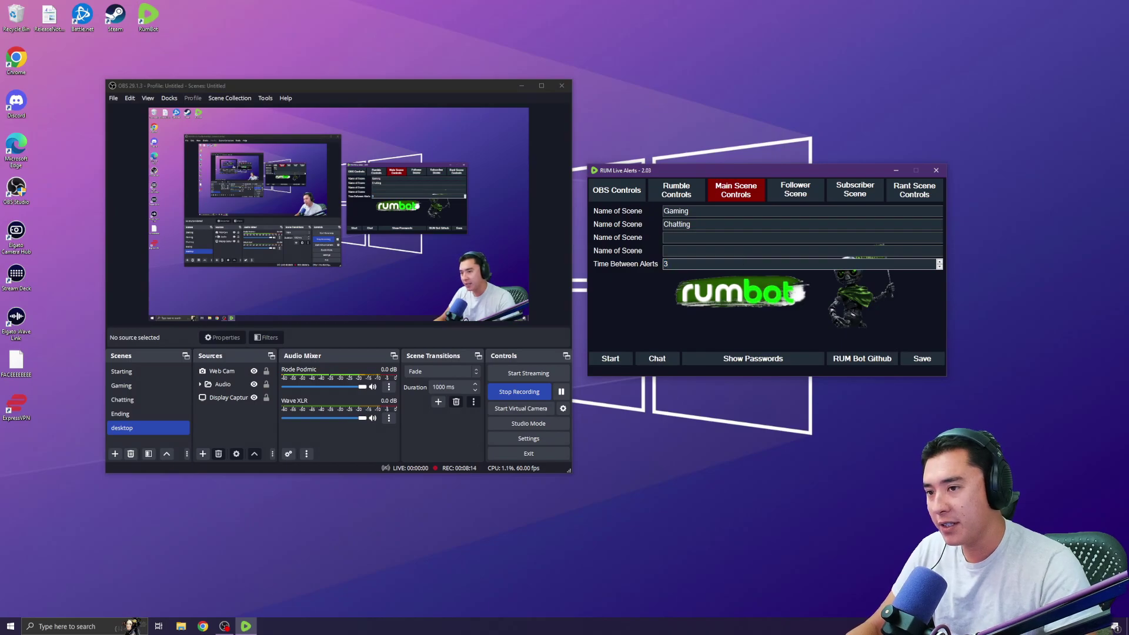
key(ctrl+a)
click(675, 264)
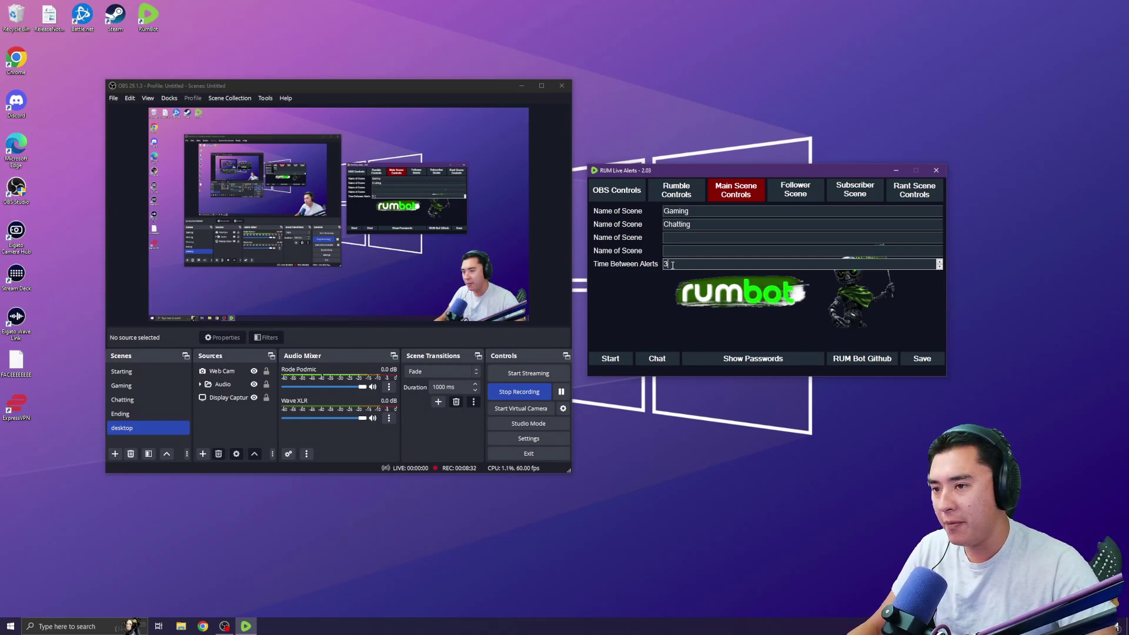
double_click(682, 266)
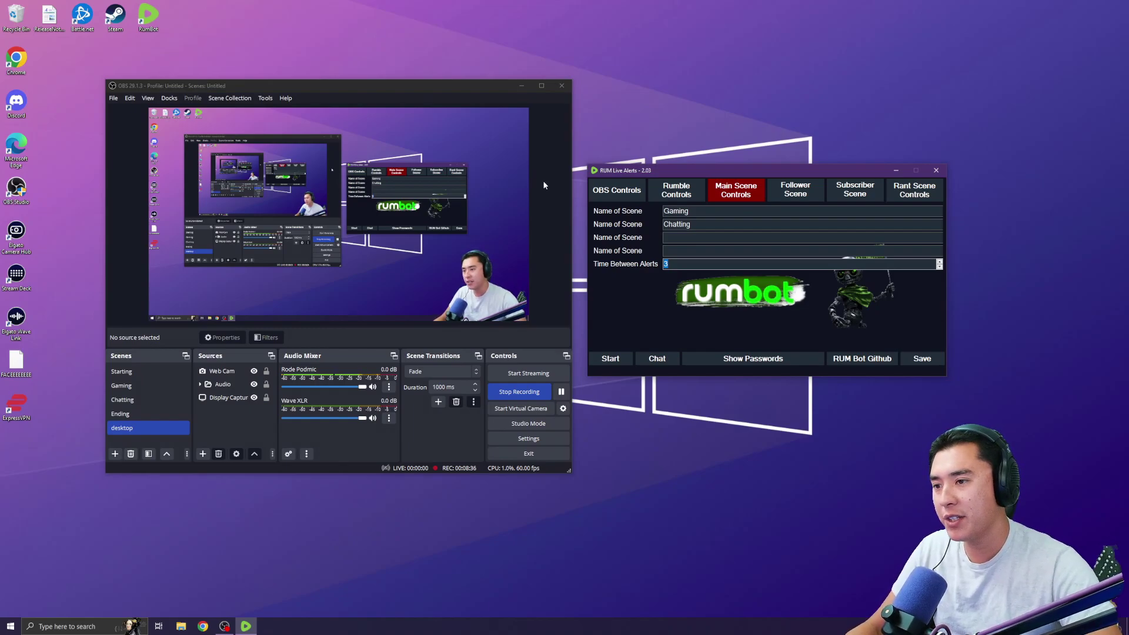
click(670, 265)
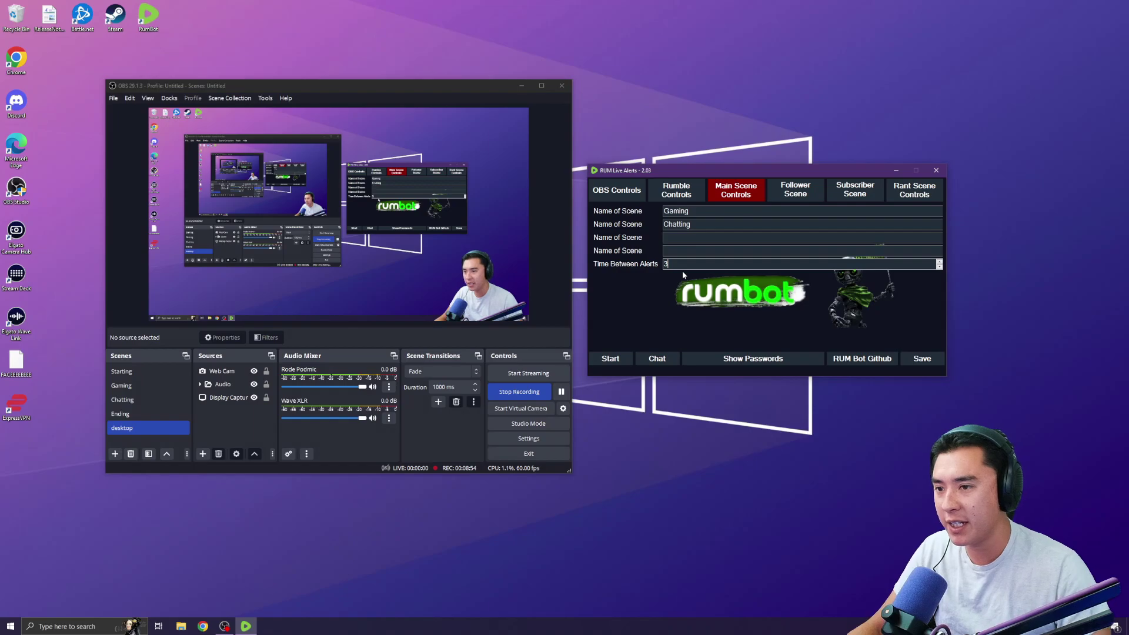
key(ctrl+a)
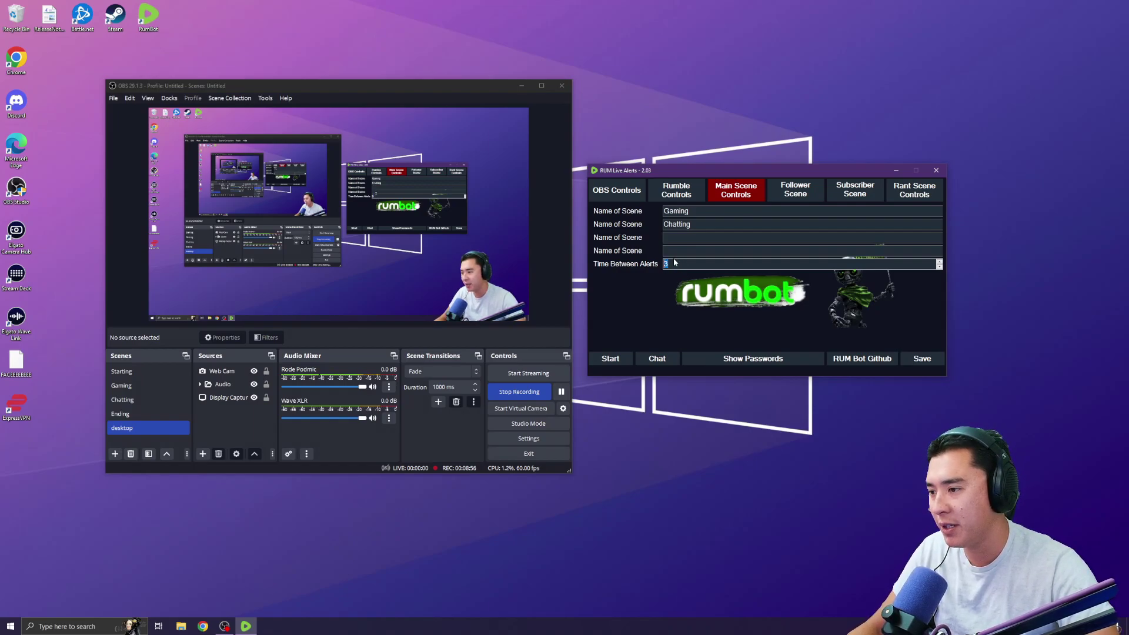
click(672, 266)
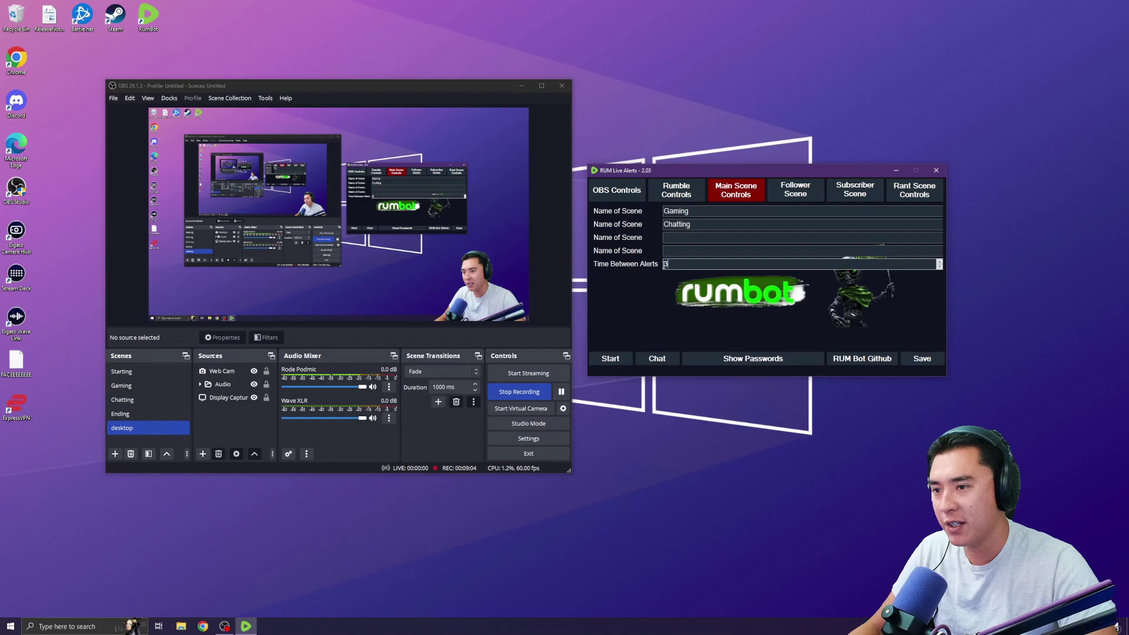
double_click(708, 265)
click(709, 266)
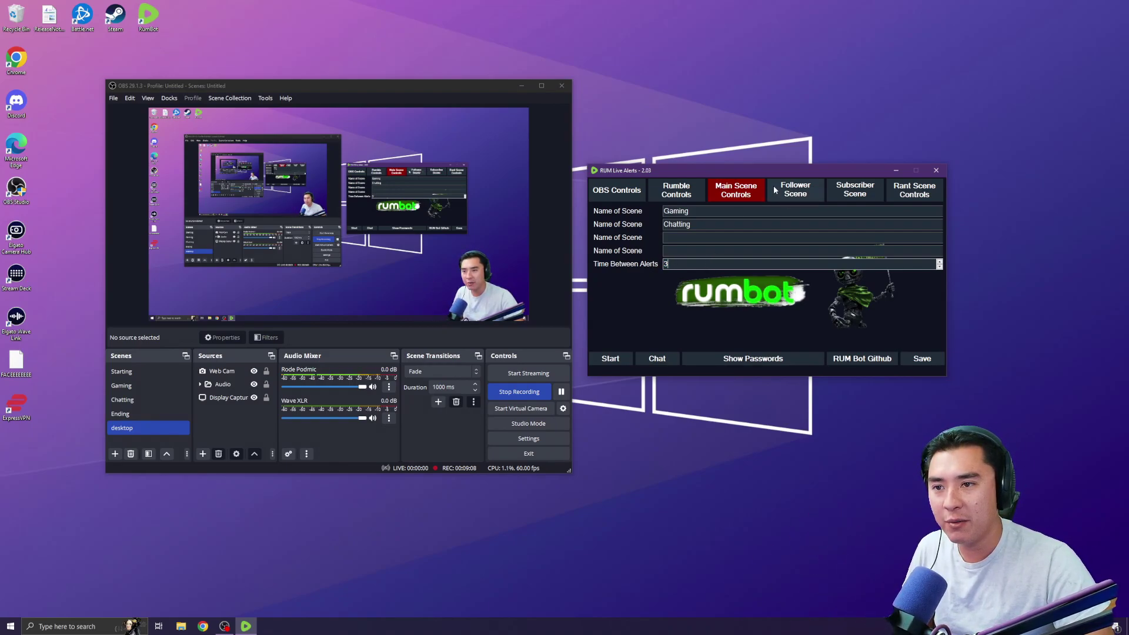
In RumBot's Follower Scene settings, set Display for Seconds to 7.
click(798, 192)
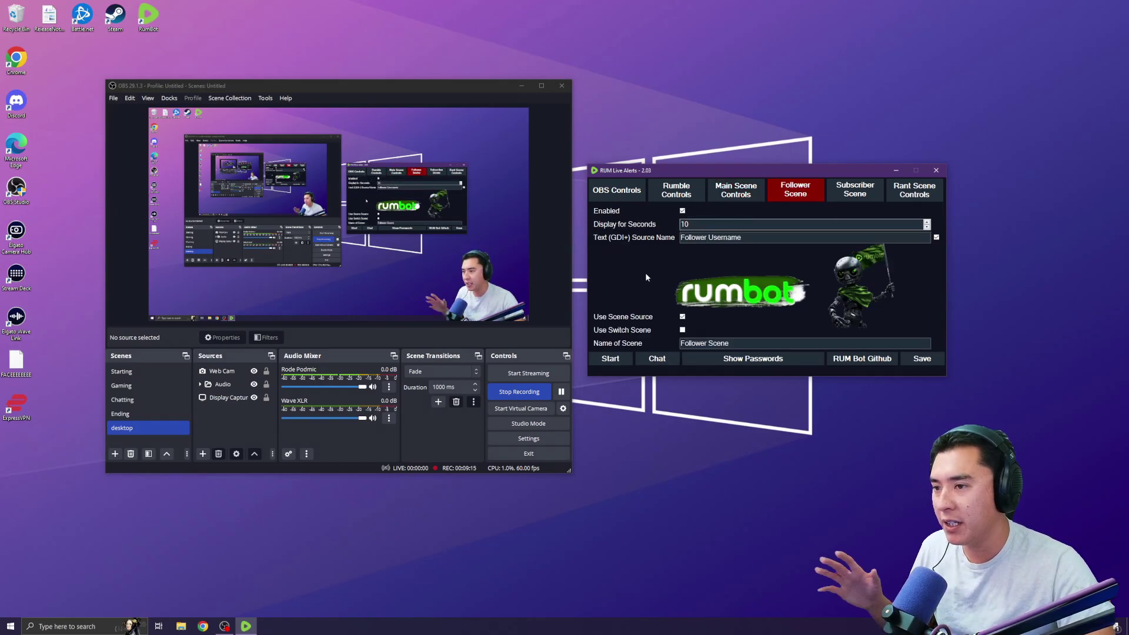
click(684, 224)
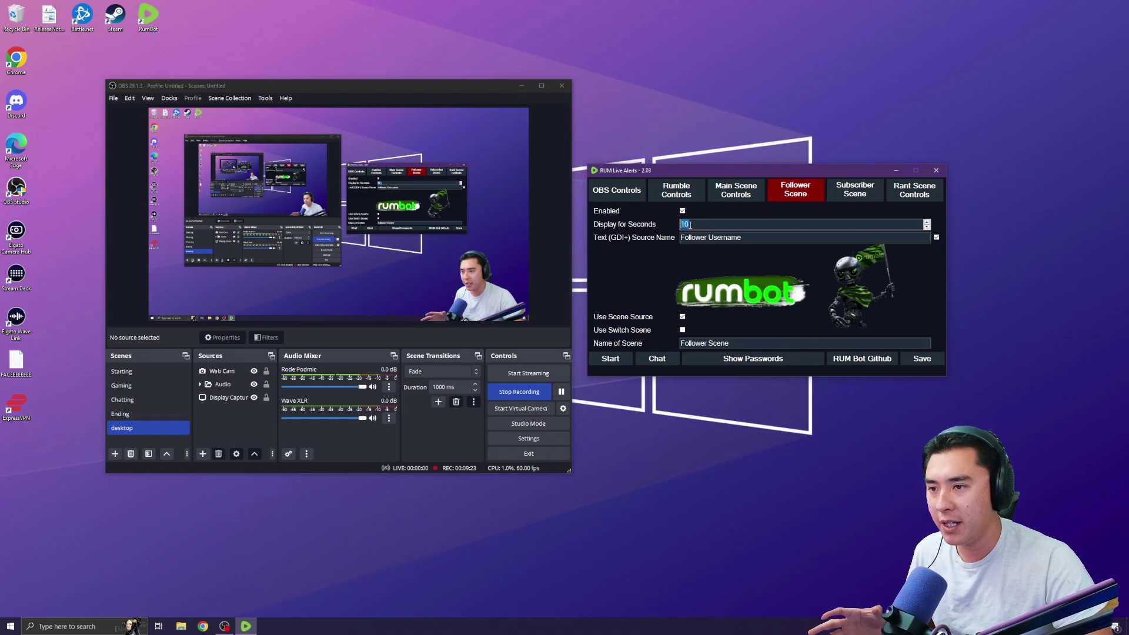
text(7)
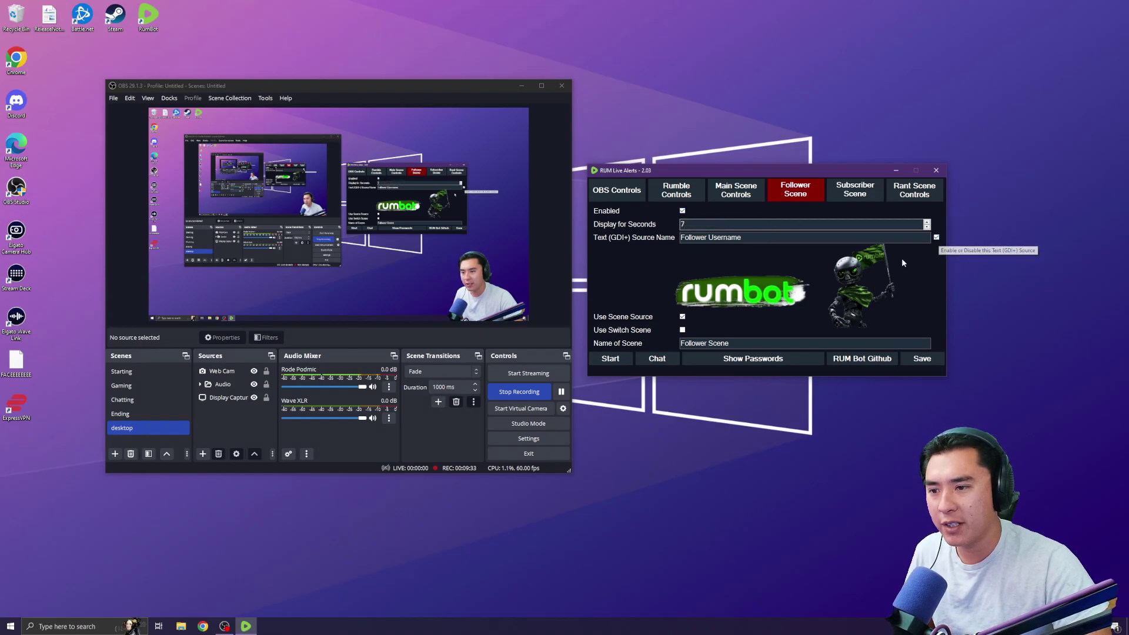
click(682, 330)
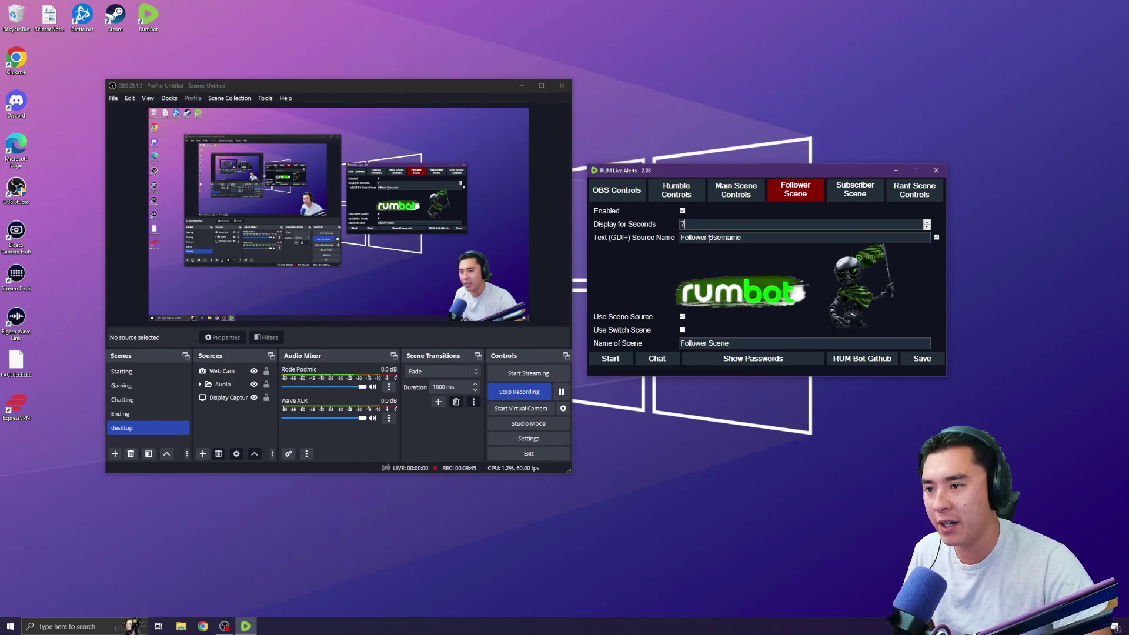
Examine the Text (GDI+) Source Name and Name of Scene entries in the Follower Scene settings.
drag(740, 238, 679, 236)
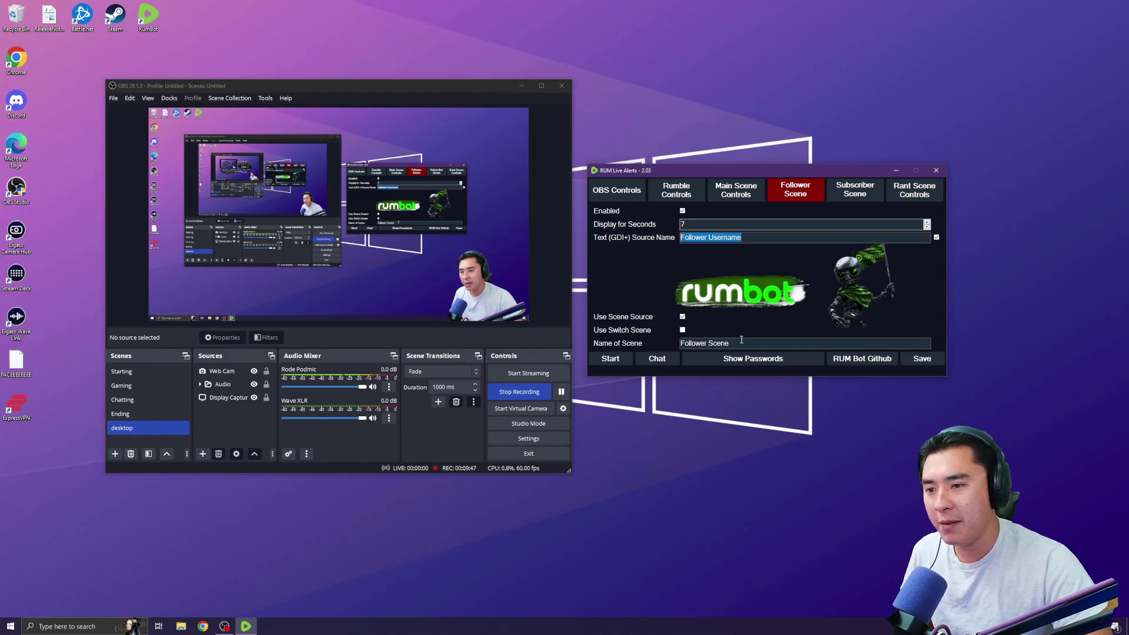
drag(740, 341, 669, 337)
drag(759, 237, 654, 238)
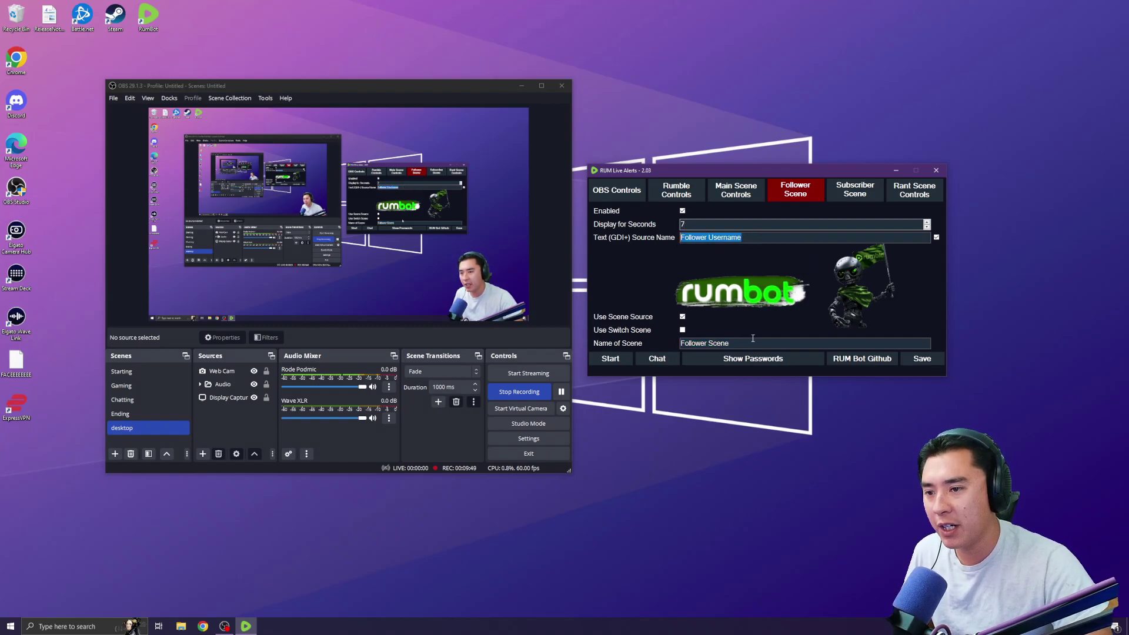
drag(752, 342, 631, 333)
drag(747, 238, 601, 233)
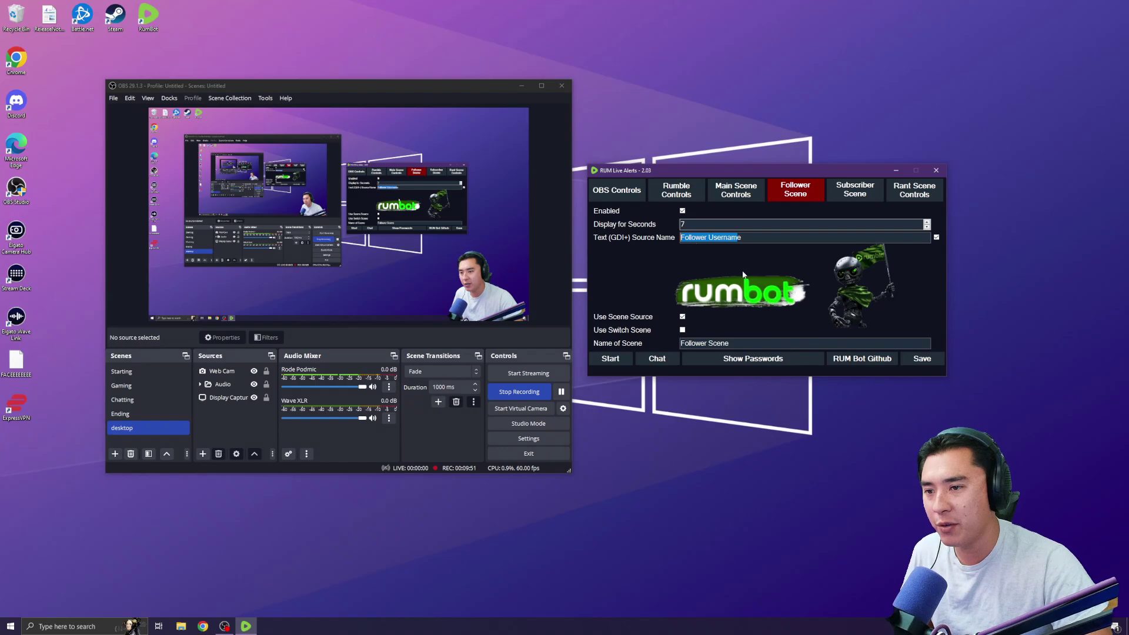
drag(735, 342, 683, 339)
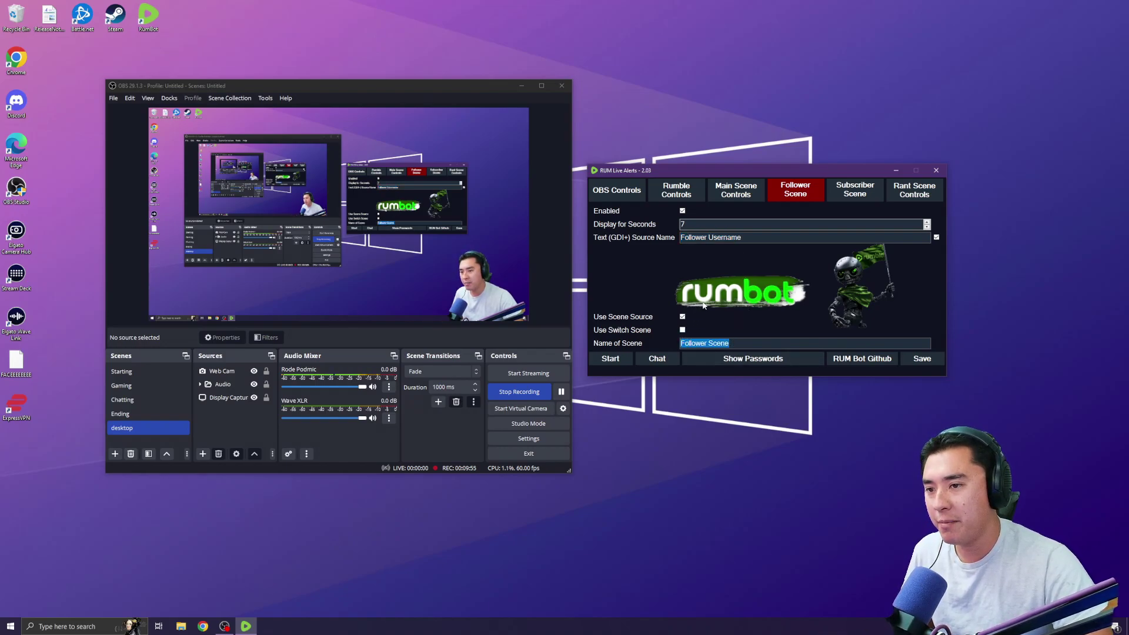
click(730, 238)
double_click(731, 238)
click(730, 238)
triple_click(752, 238)
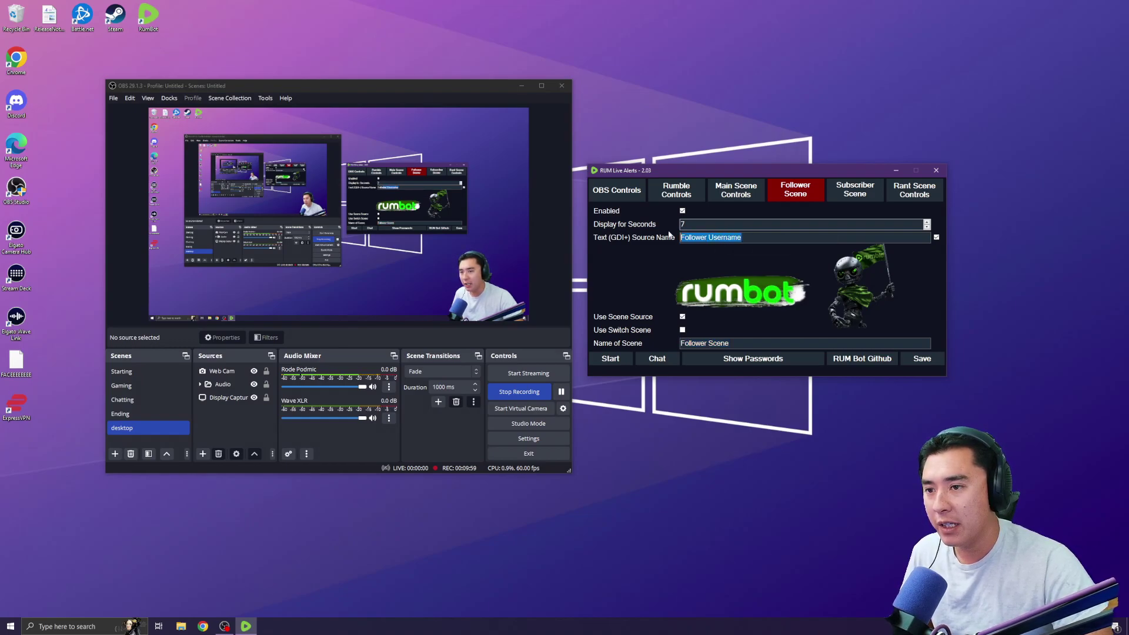
triple_click(734, 344)
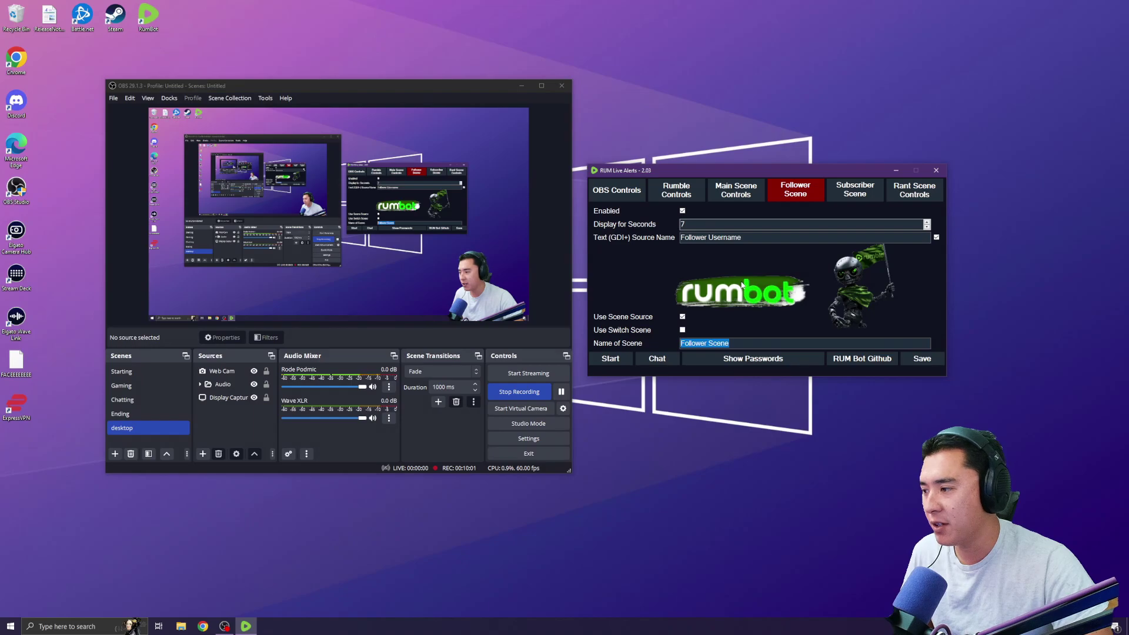
triple_click(755, 240)
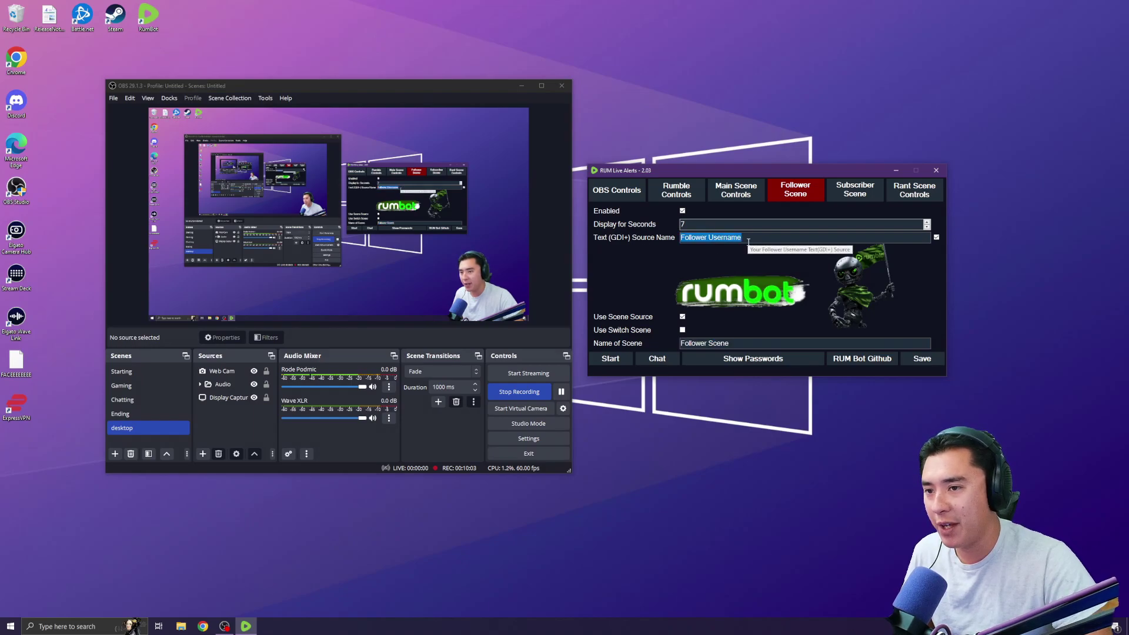
click(748, 242)
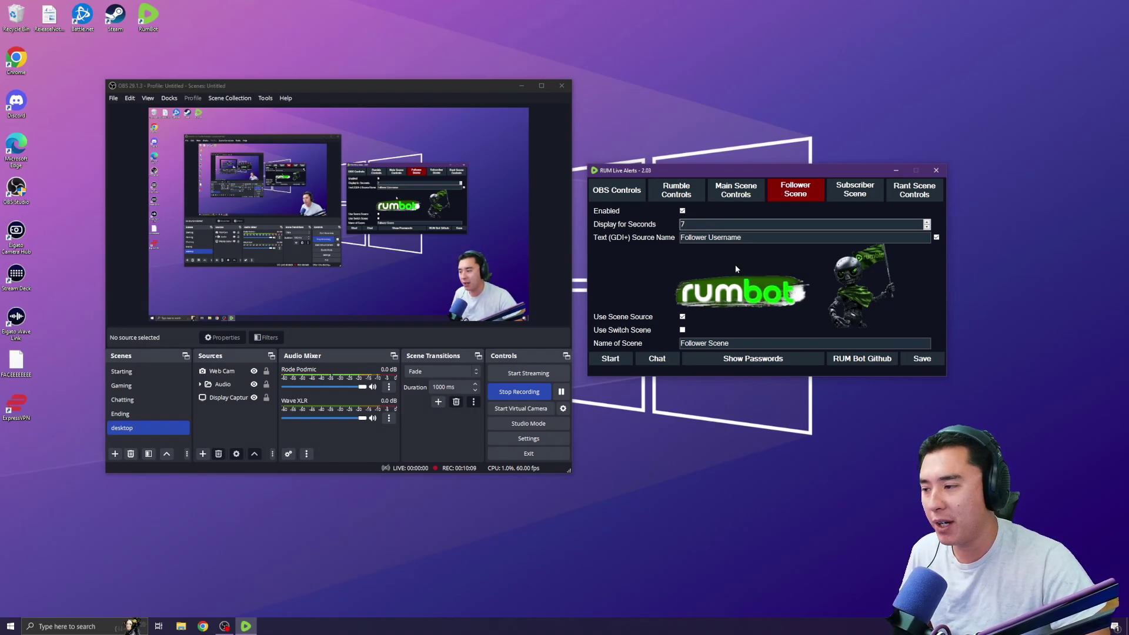
Switch to OBS and add a scene named Follower Scene, matching the scene name in RumBot.
drag(482, 80, 482, 61)
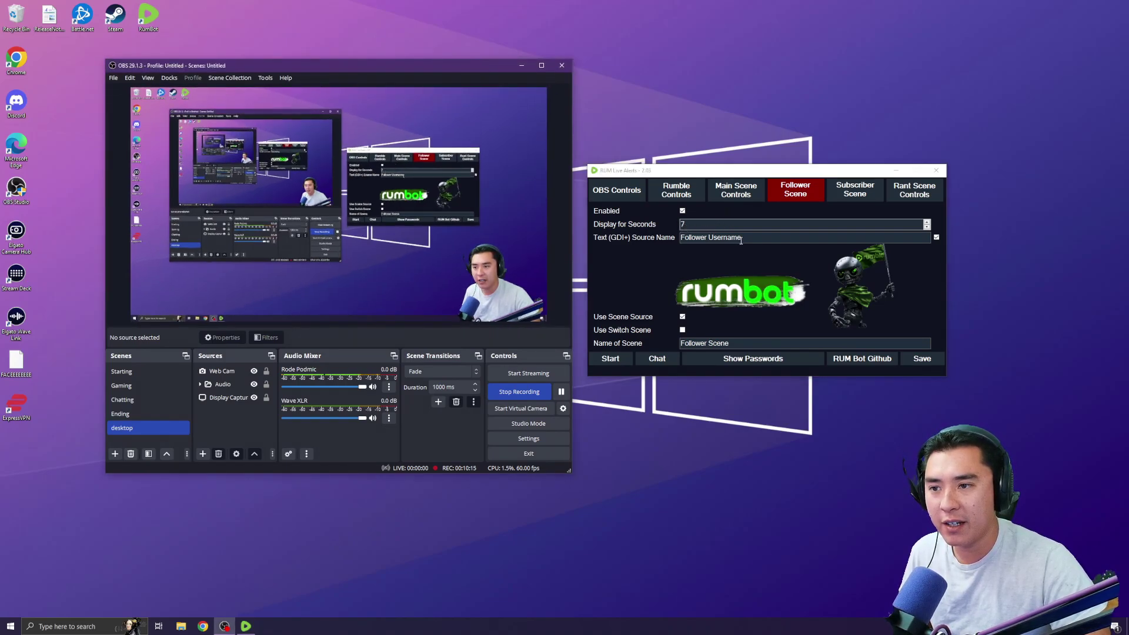
drag(735, 344, 676, 345)
click(729, 344)
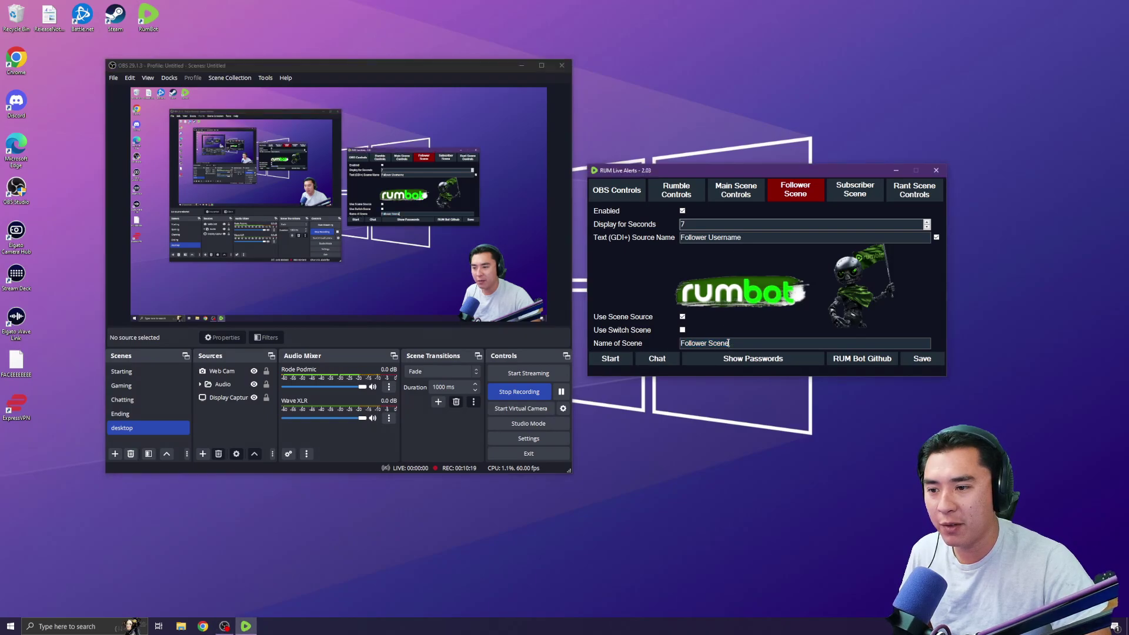
right_click(156, 438)
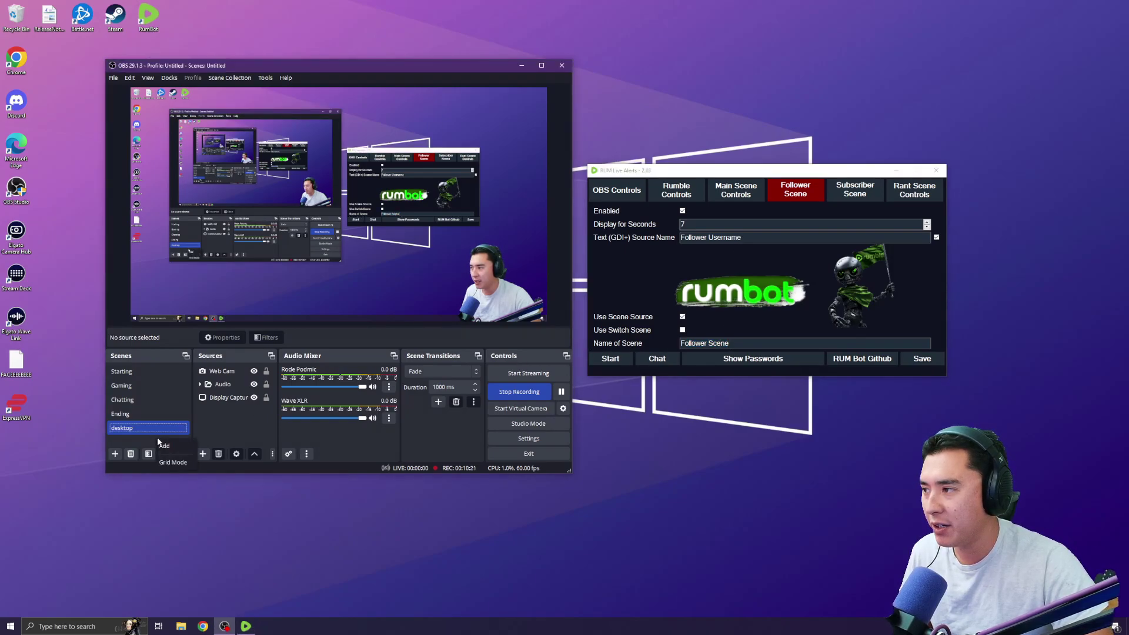
click(165, 446)
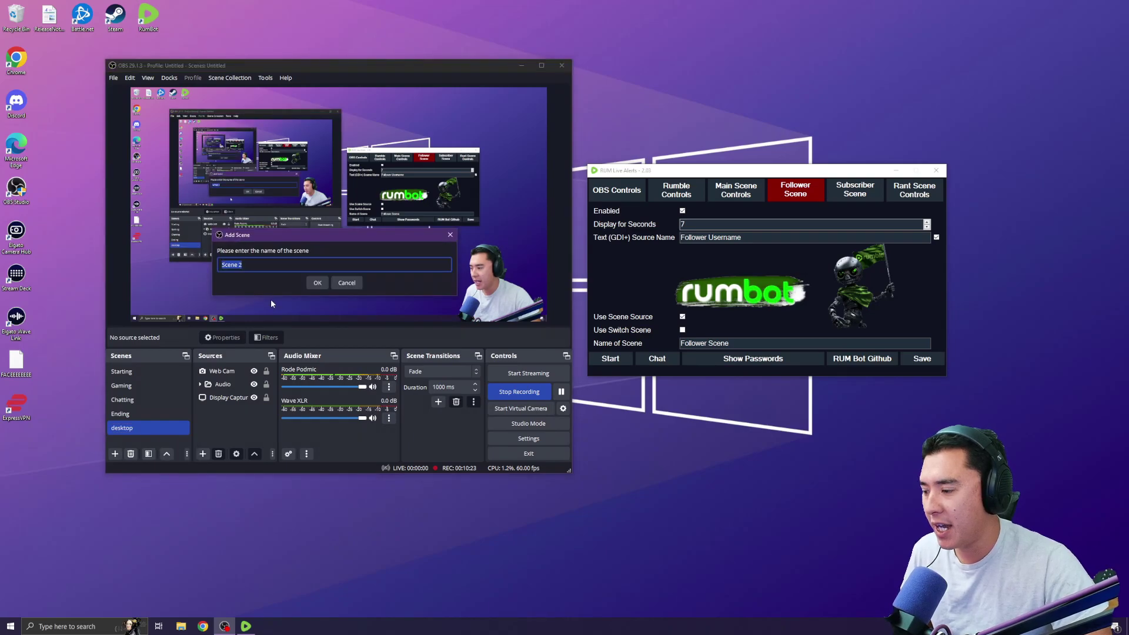
text(Follower)
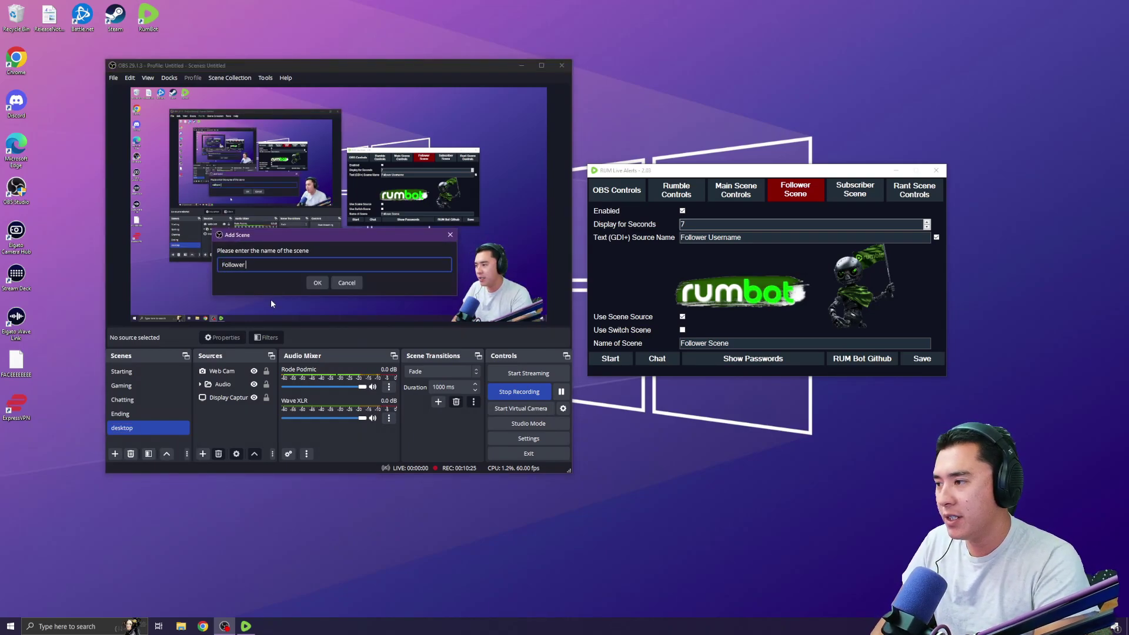
text( Scene)
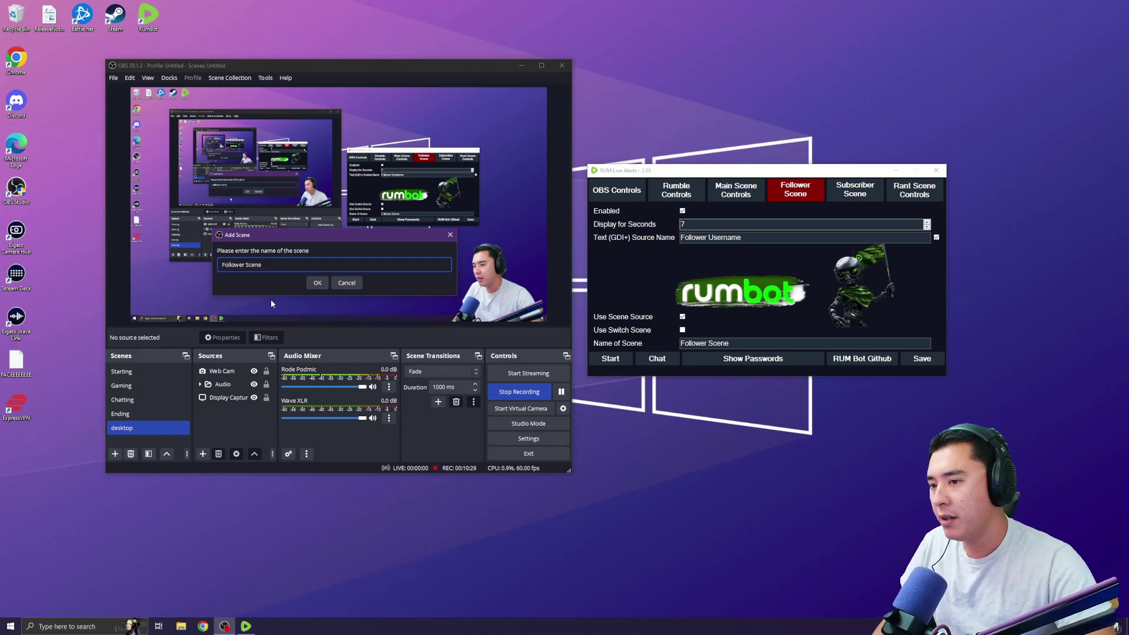
click(313, 284)
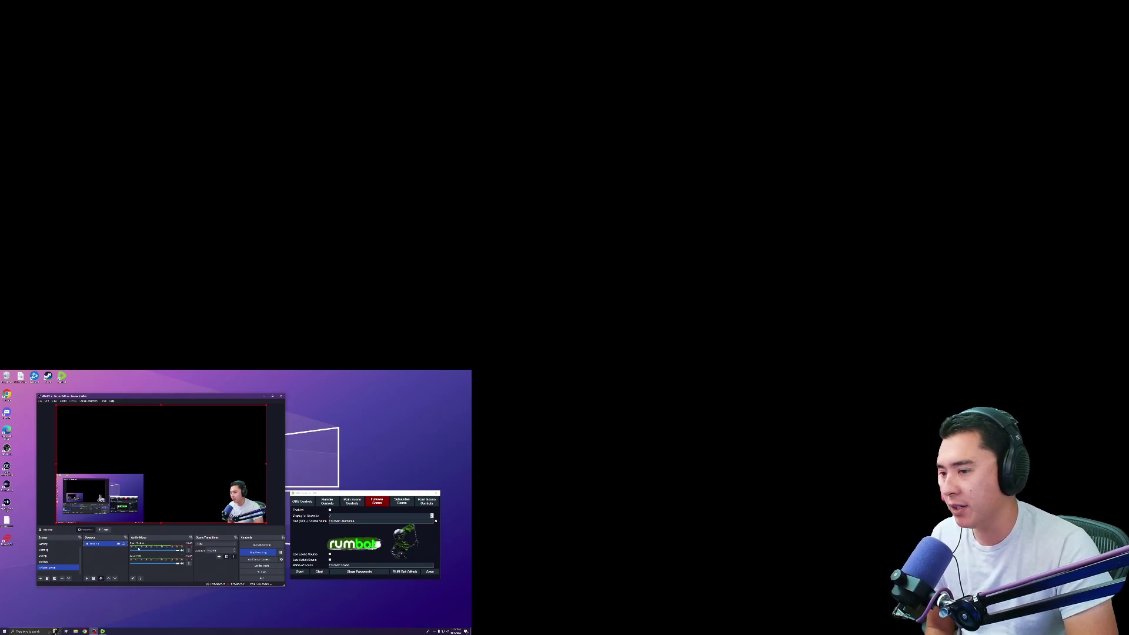
Add a Text (GDI+) source to the Follower Scene, named Follower Username by copying RumBot's source name.
right_click(111, 566)
mouse_move(125, 570)
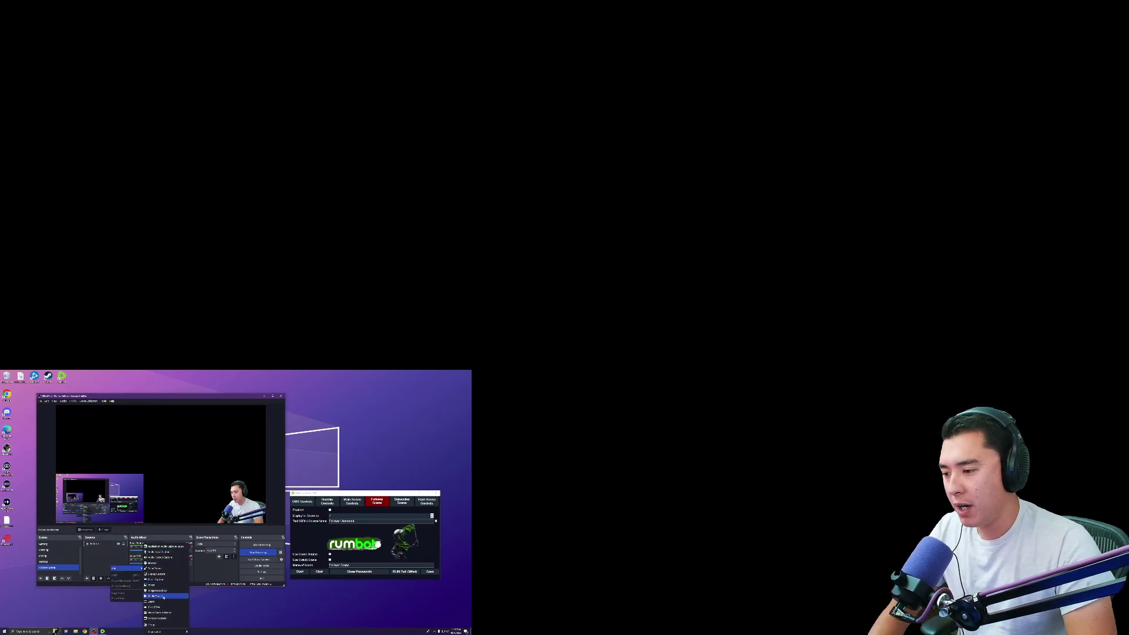
click(154, 607)
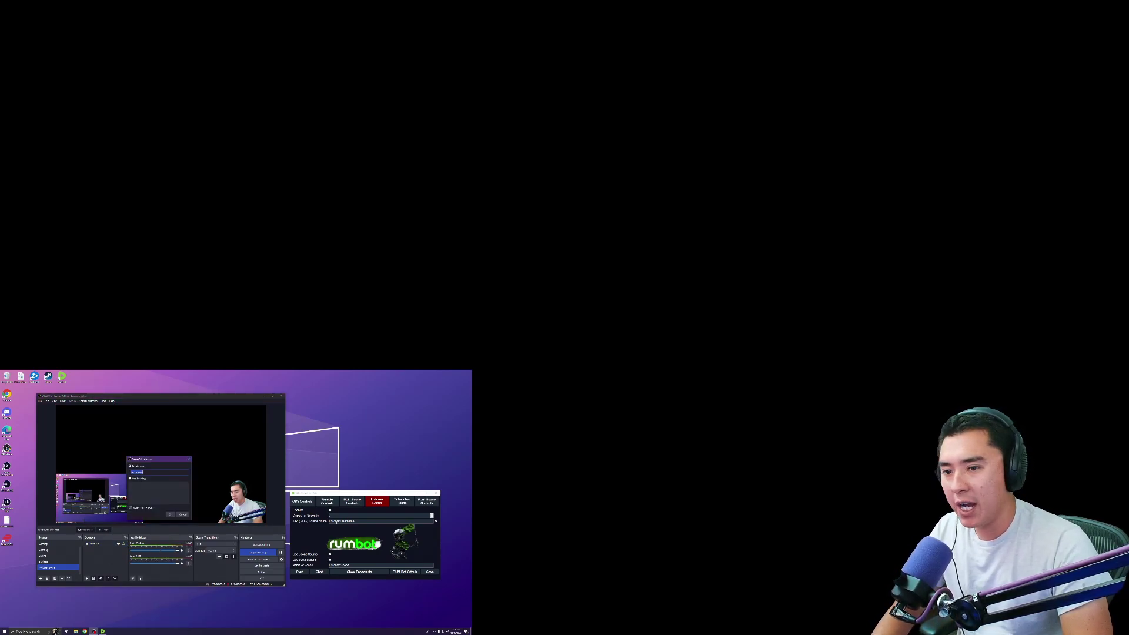
drag(355, 520, 328, 521)
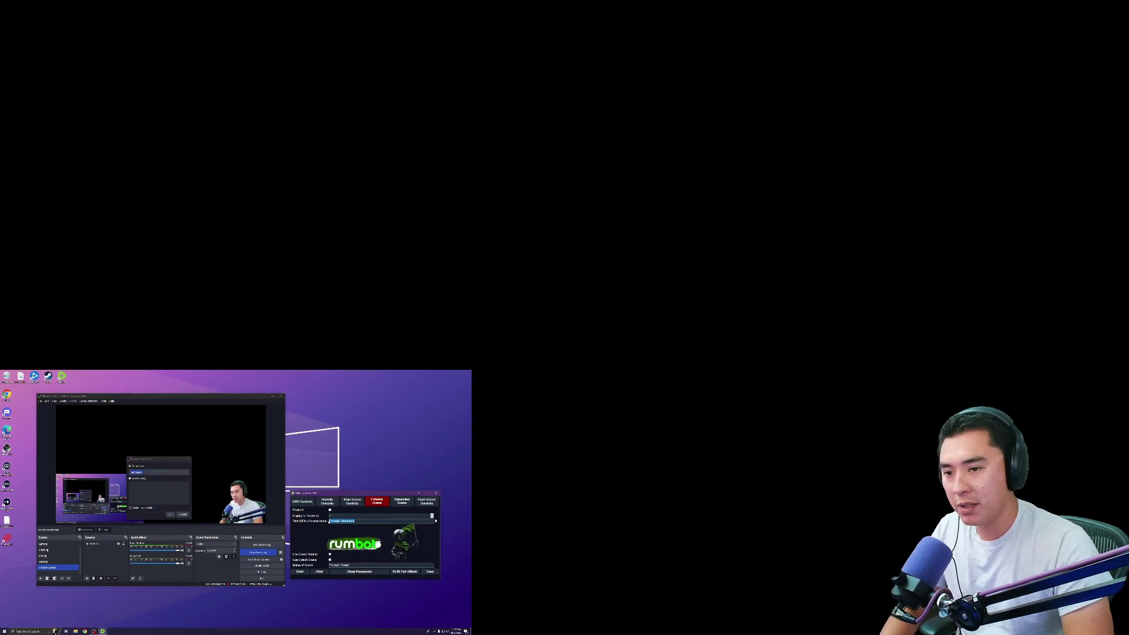
key(ctrl+c)
click(161, 474)
key(ctrl+v)
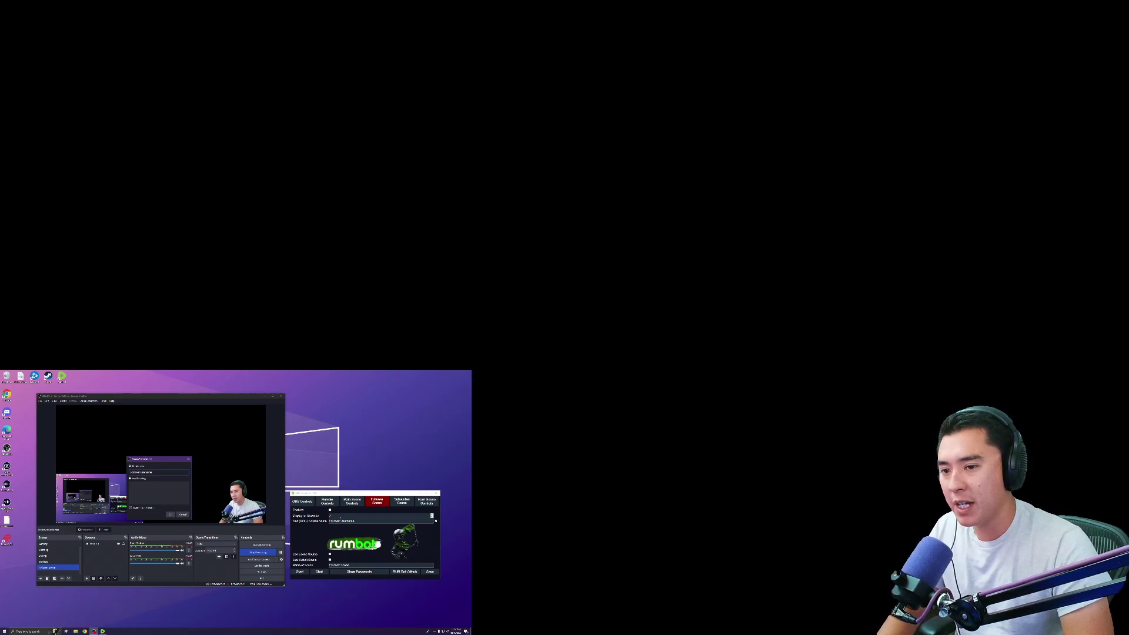
click(171, 515)
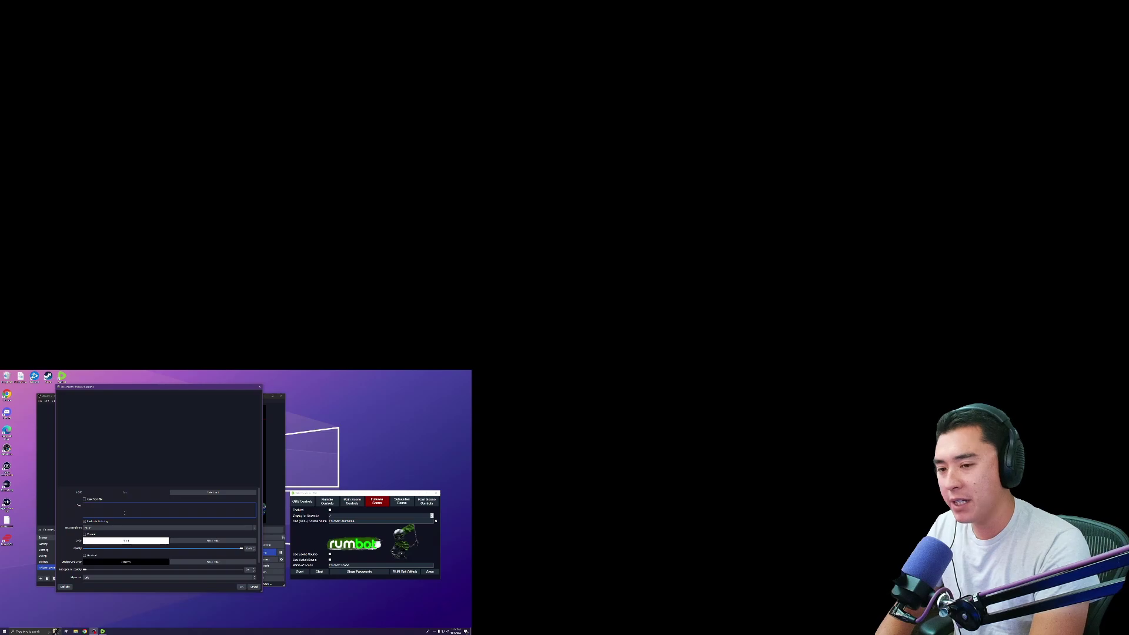
Enter Follower Name as the source's text and change its font to a thin monospaced typewriter-style typeface.
text(Follower)
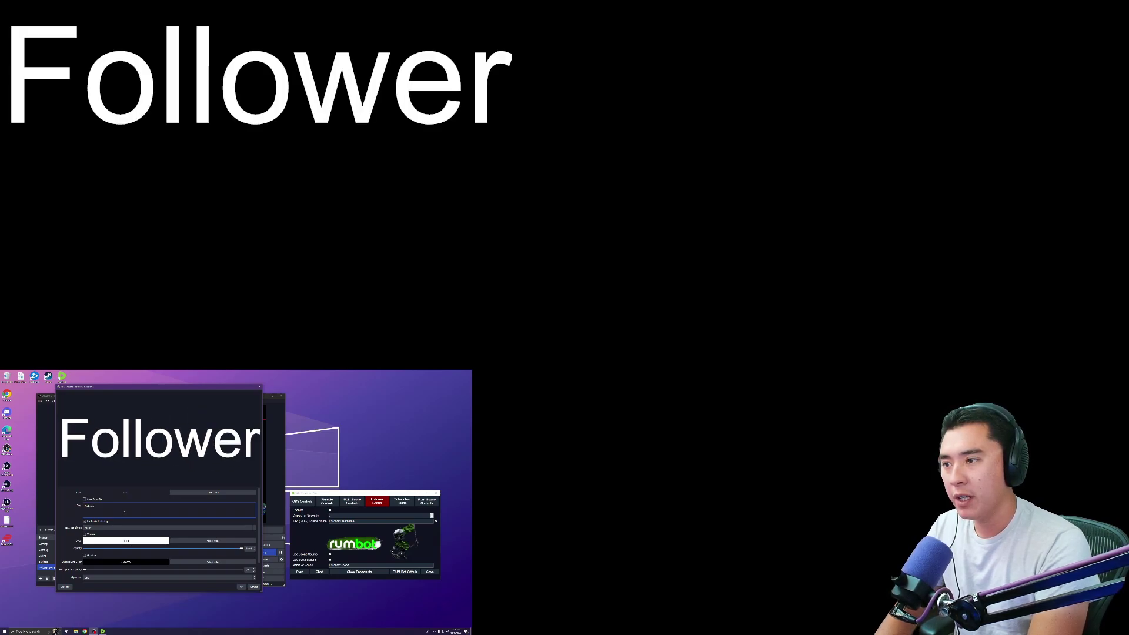
text( Name)
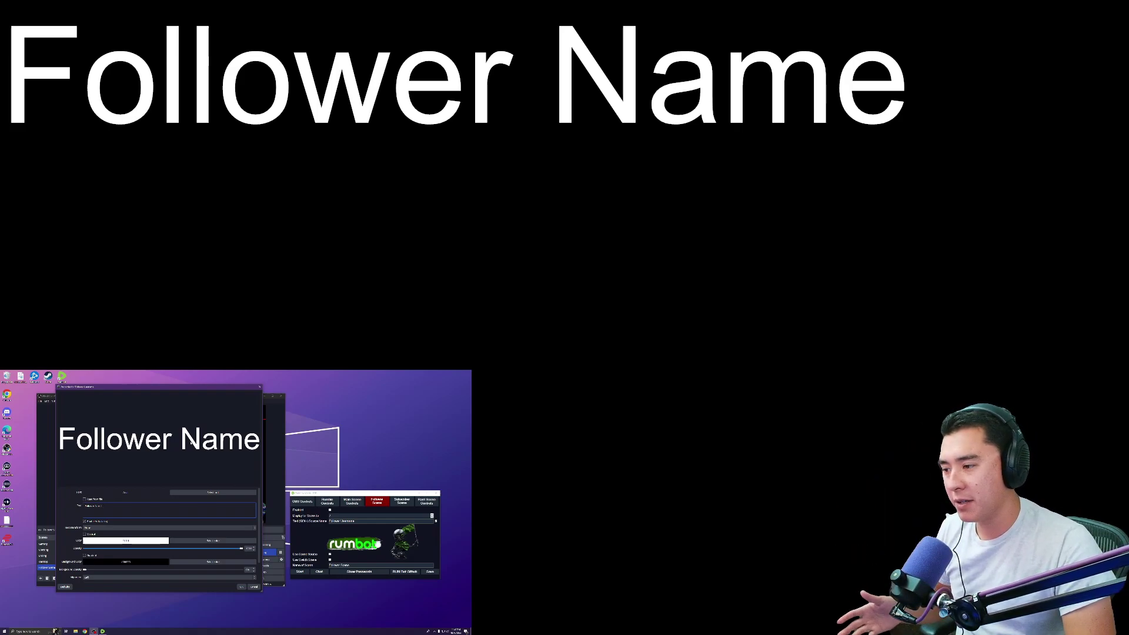
click(185, 495)
scroll(135, 477, down, 2)
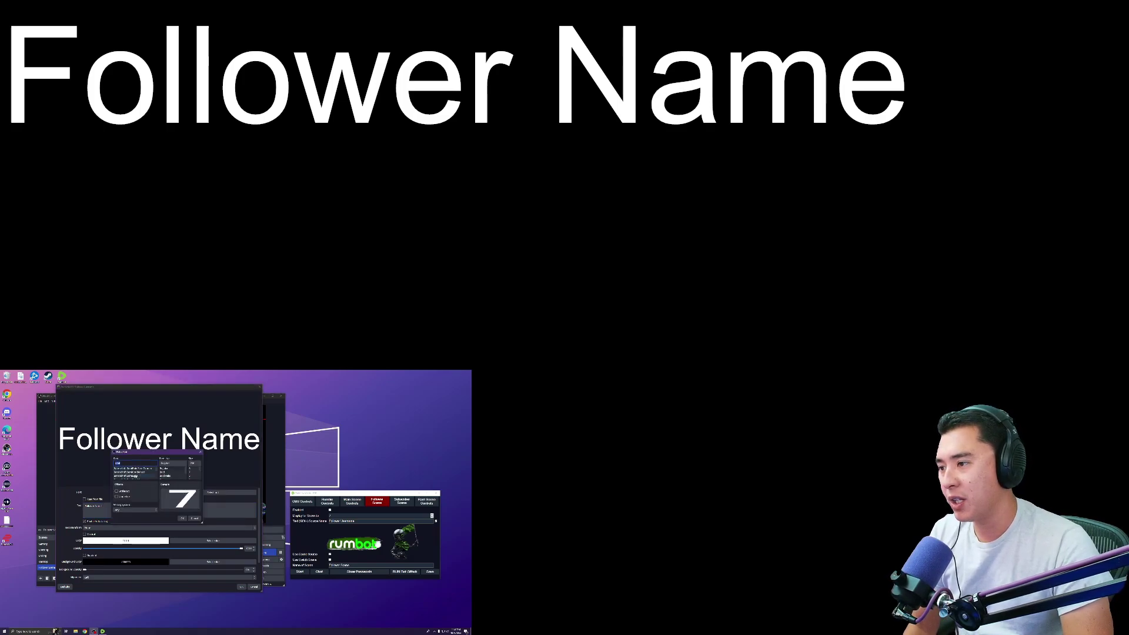
scroll(135, 477, up, 2)
click(122, 464)
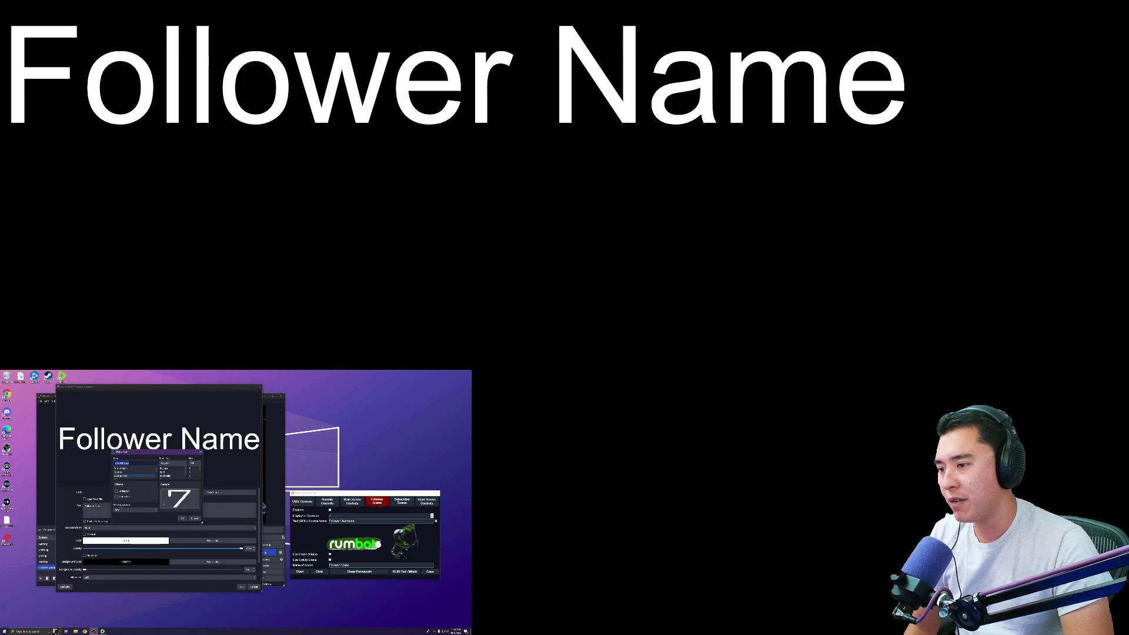
click(183, 518)
Enable an outline on the Follower Name text, colour it purple, and accept the text source's properties.
scroll(118, 553, down, 3)
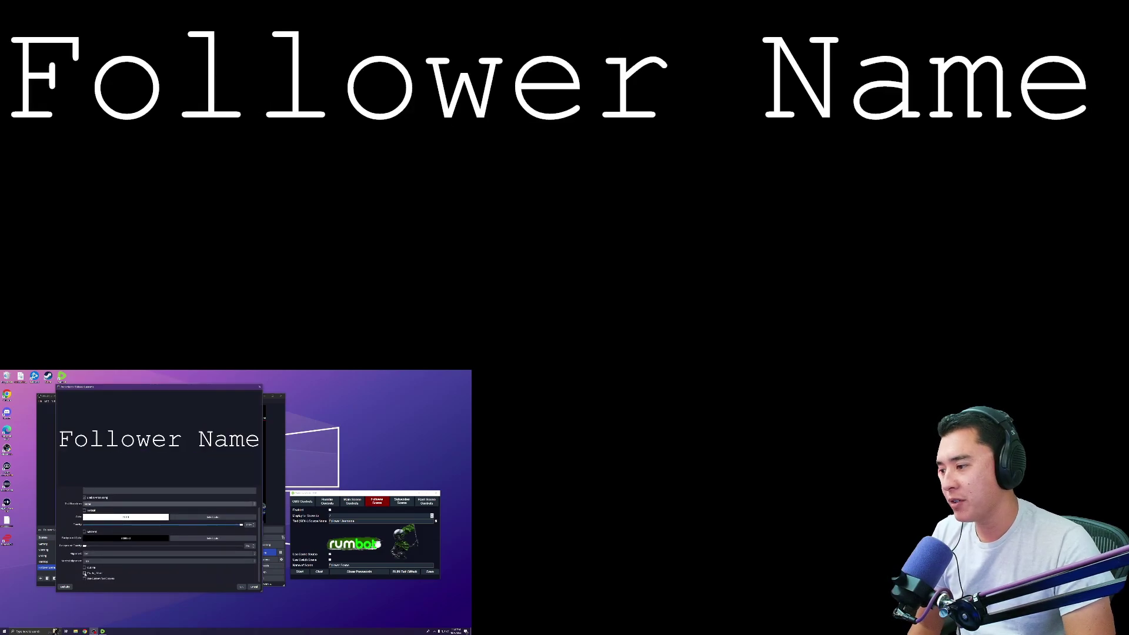
click(84, 568)
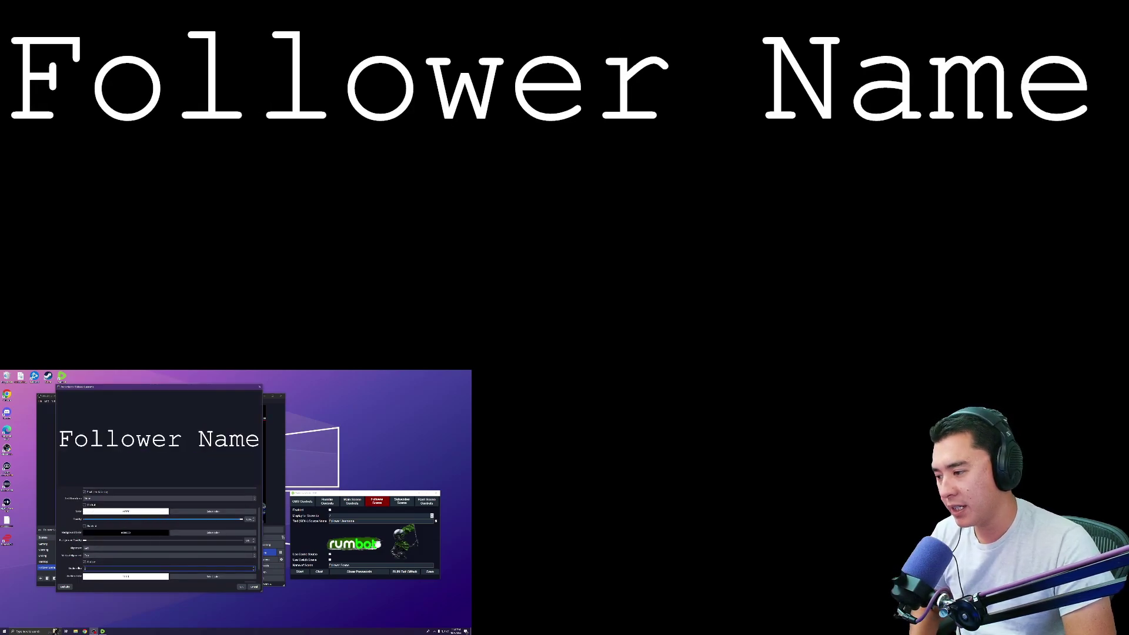
click(211, 576)
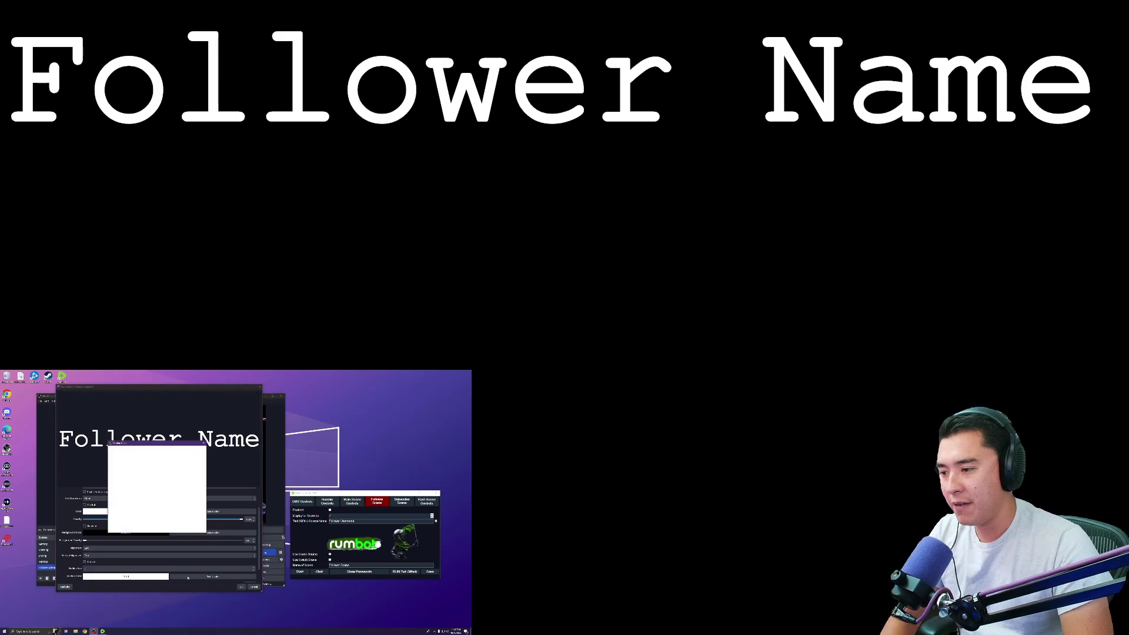
click(117, 464)
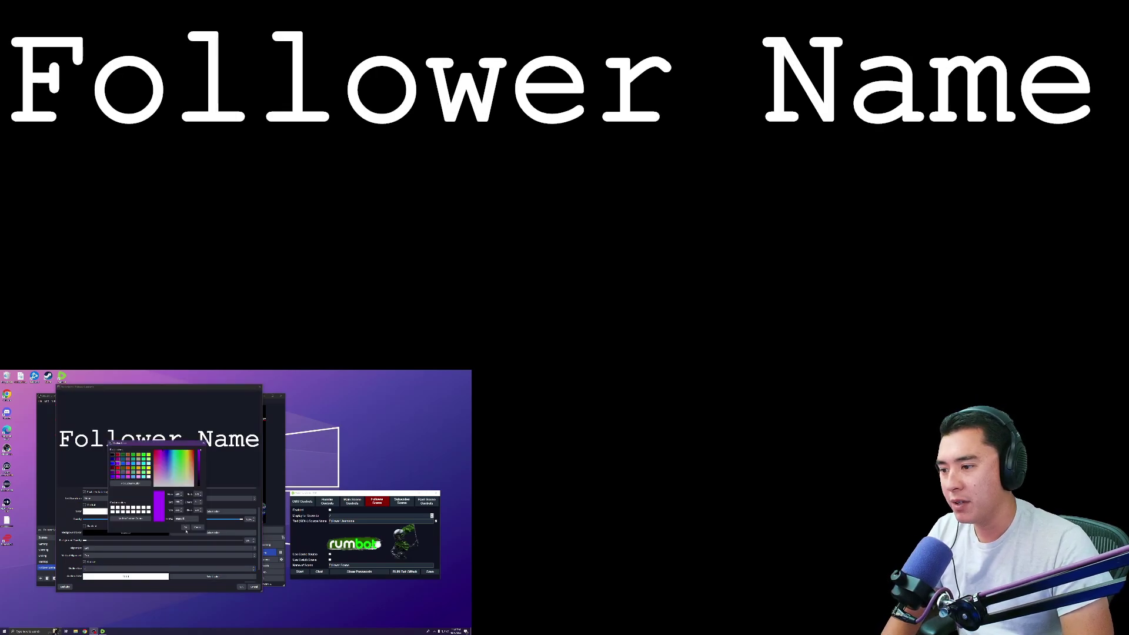
click(185, 528)
click(241, 587)
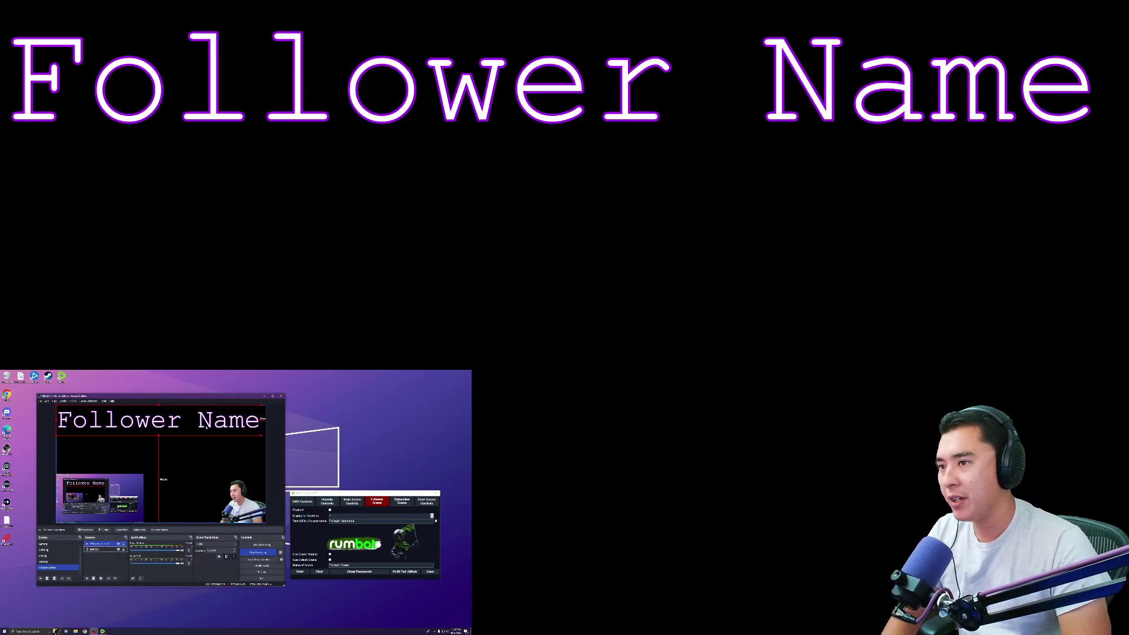